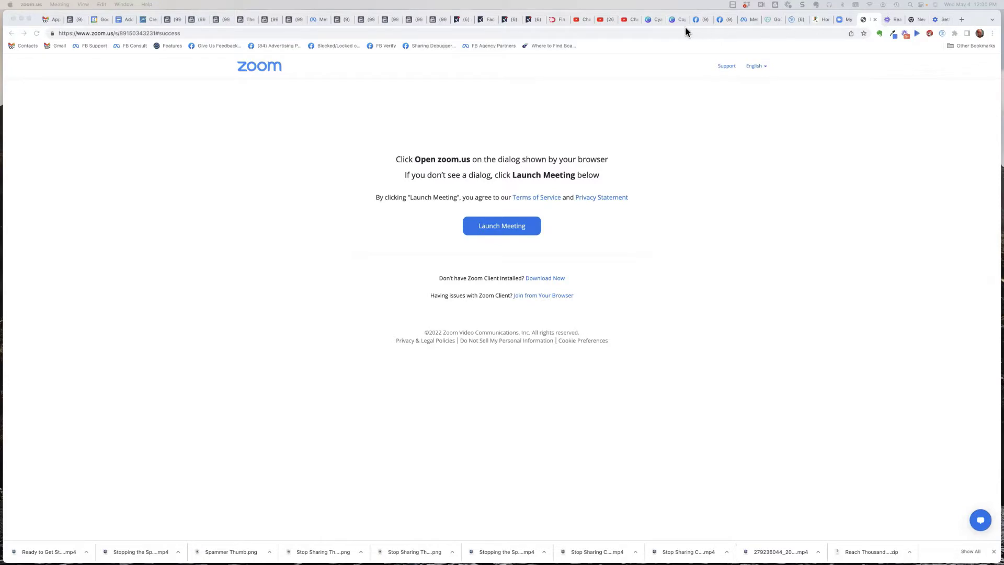
Open the AddTraffic Facebook page and review the visitor actions available for its Send message button without changing it
click(697, 21)
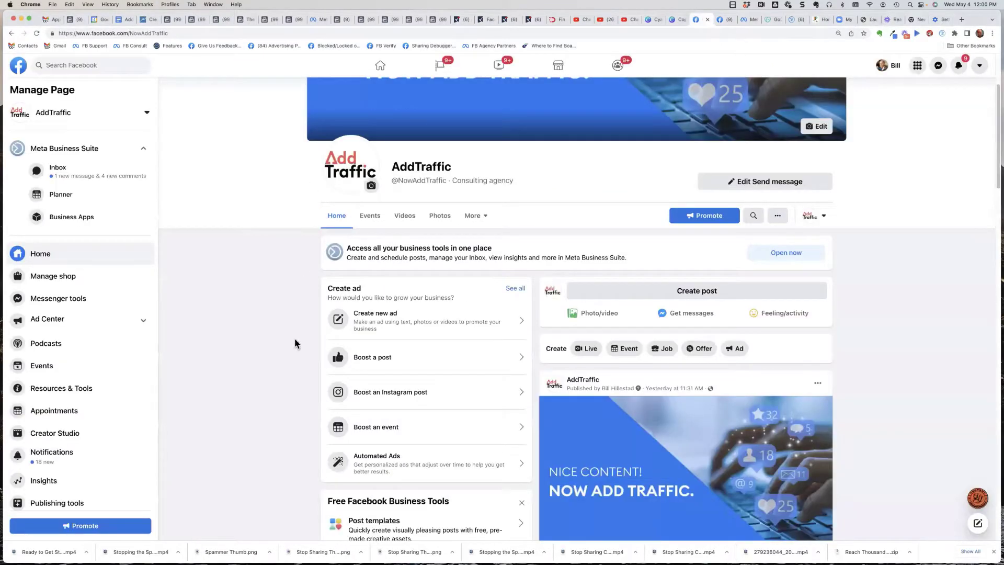
scroll(295, 343, up, 3)
scroll(294, 343, down, 5)
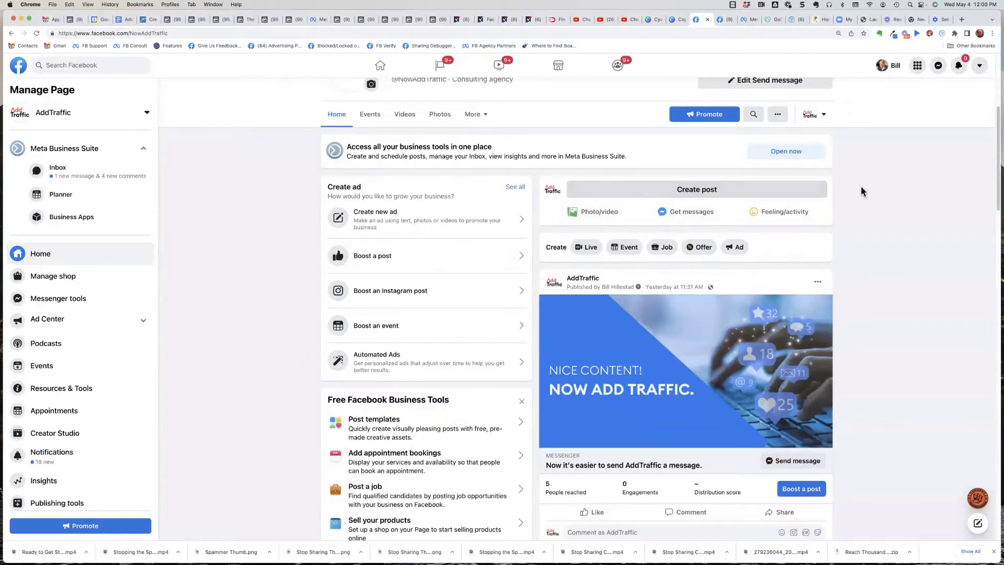
scroll(811, 304, up, 5)
click(814, 309)
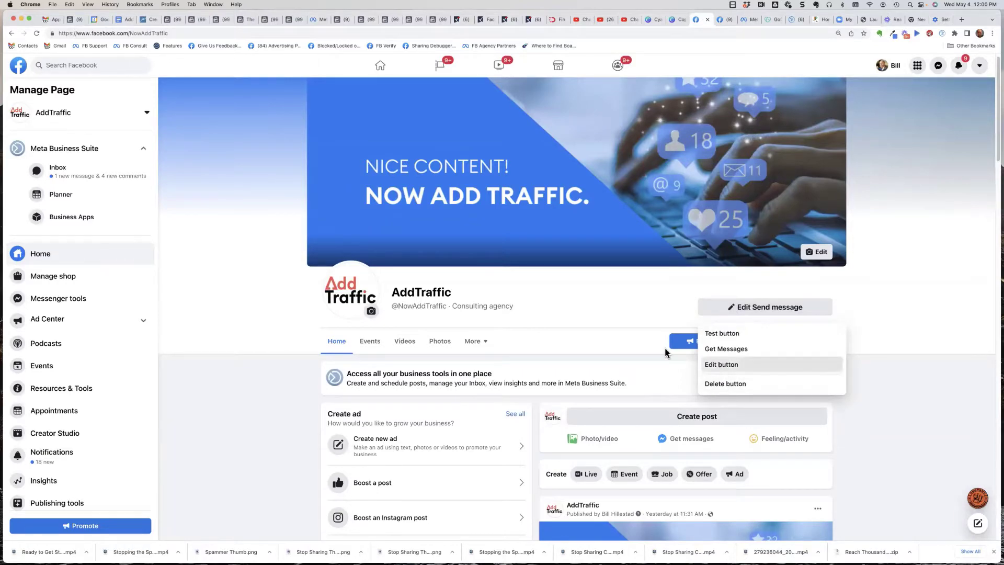
click(722, 365)
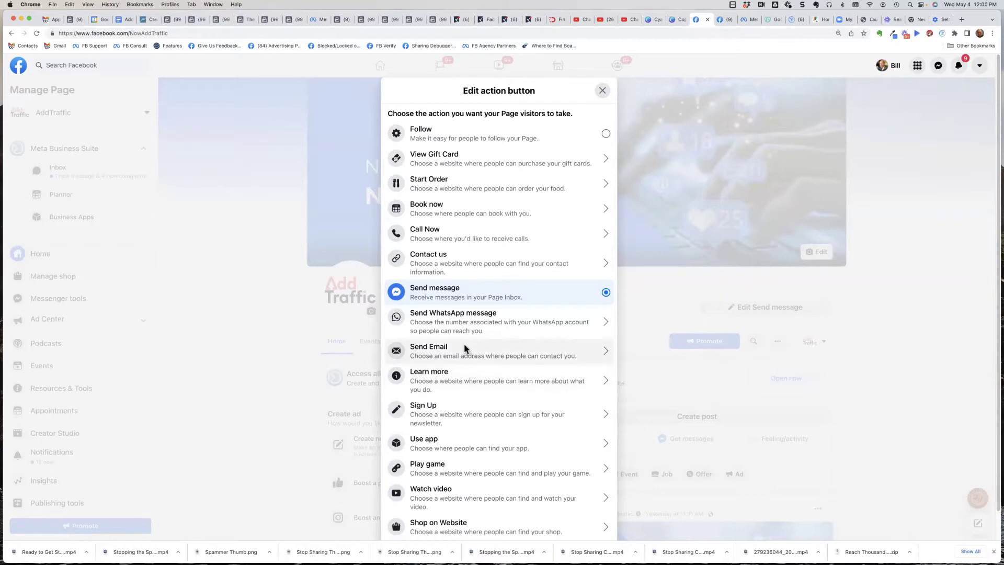
click(660, 293)
View the AddTraffic page while interacting as the personal profile, and switch back to interacting as AddTraffic
scroll(855, 386, down, 1)
scroll(855, 392, down, 3)
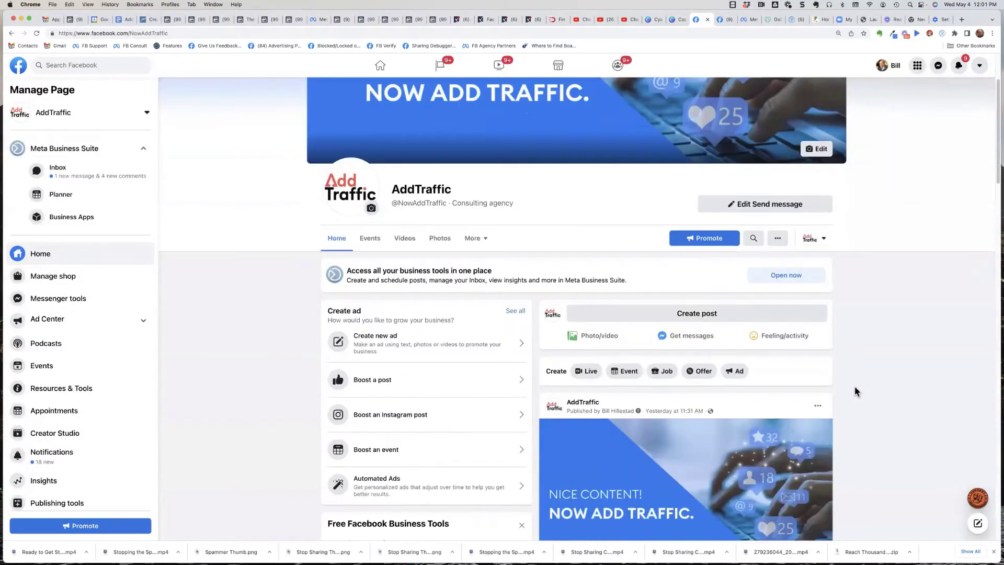
scroll(729, 234, down, 2)
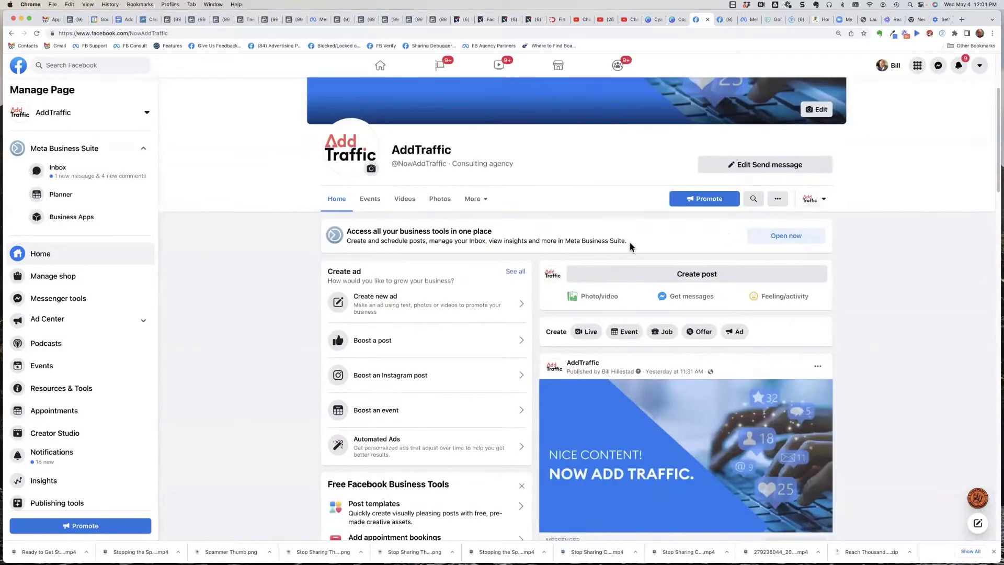
click(825, 201)
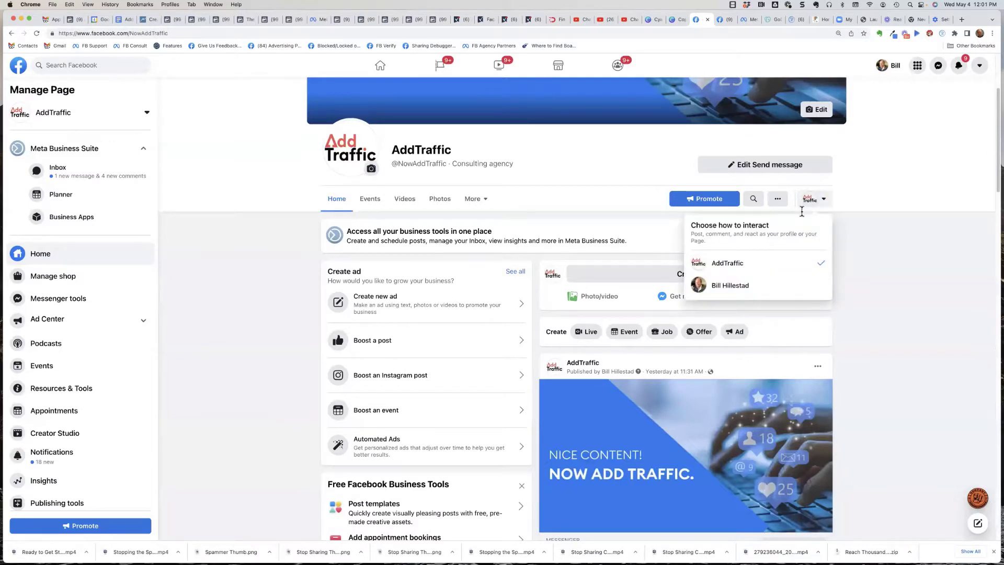
click(734, 289)
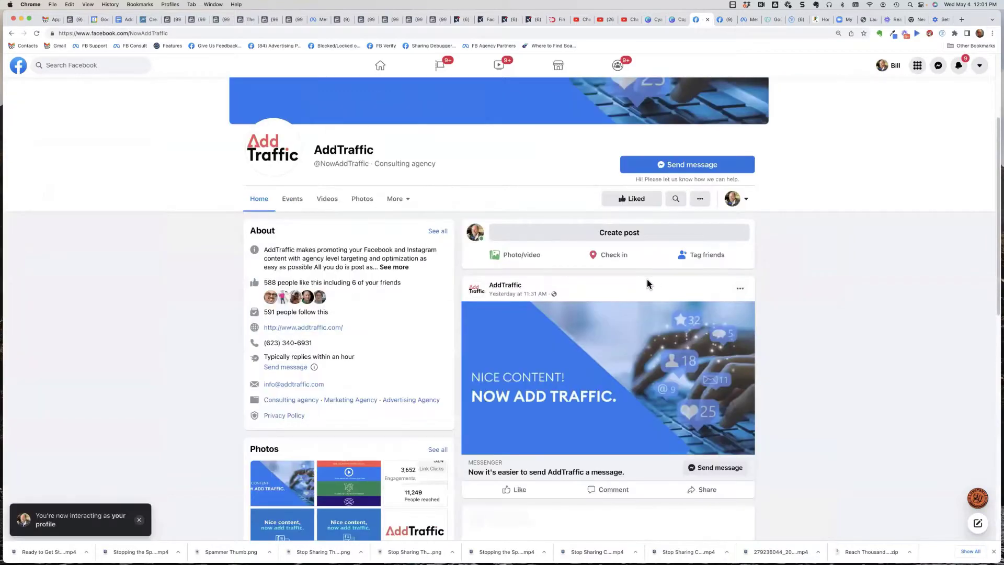
click(746, 201)
click(675, 262)
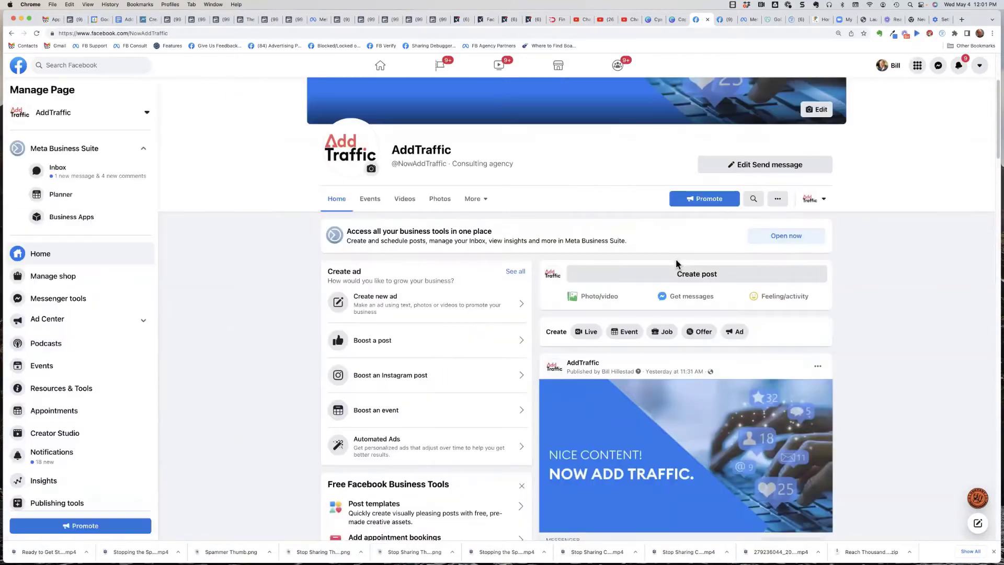
Start a Get messages post on the AddTraffic page to inspect its Send message option, and discard the draft
click(688, 297)
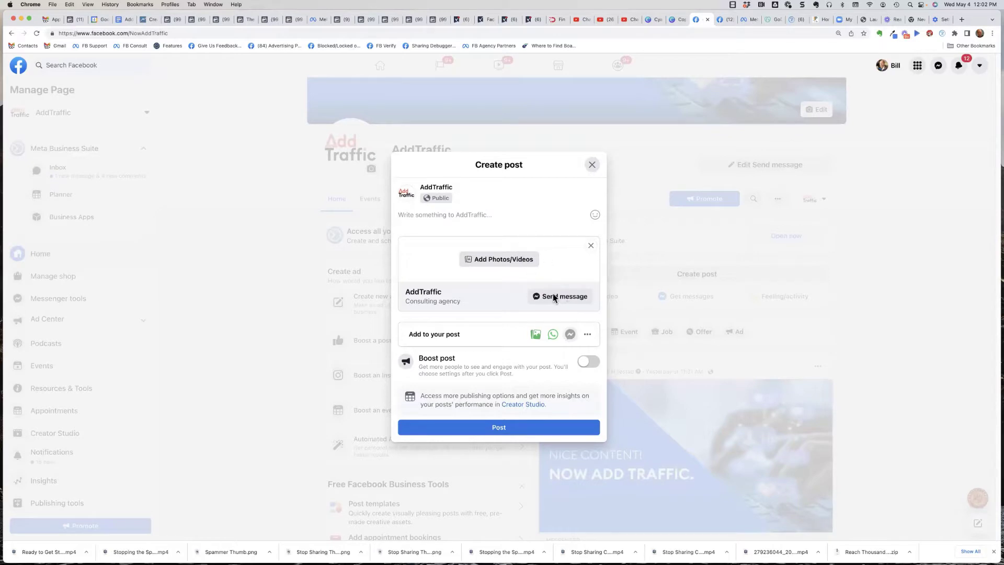
click(592, 164)
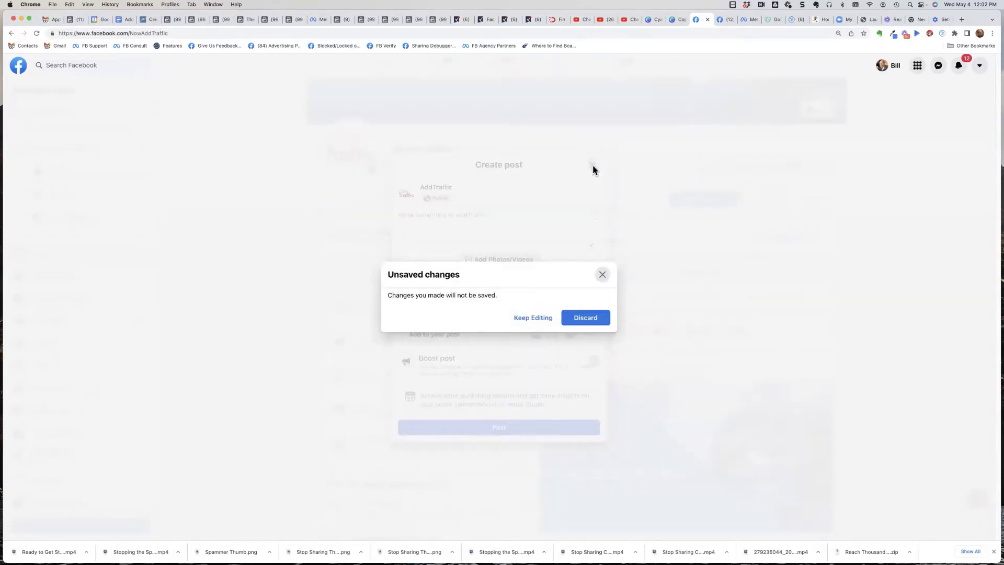
click(584, 318)
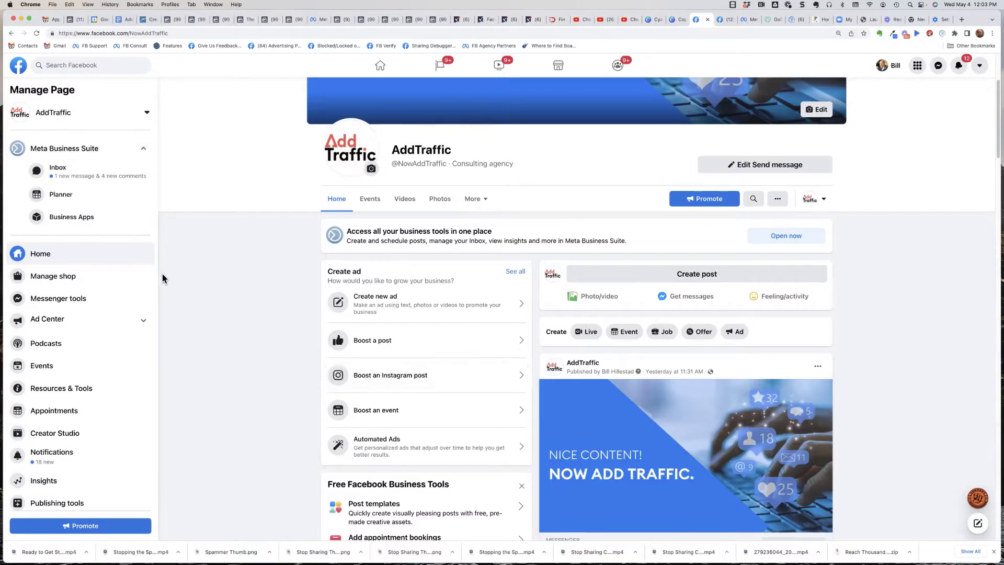
Open the conversation starters setup from the page's Messenger tools and show the Frequently asked questions automation
click(78, 302)
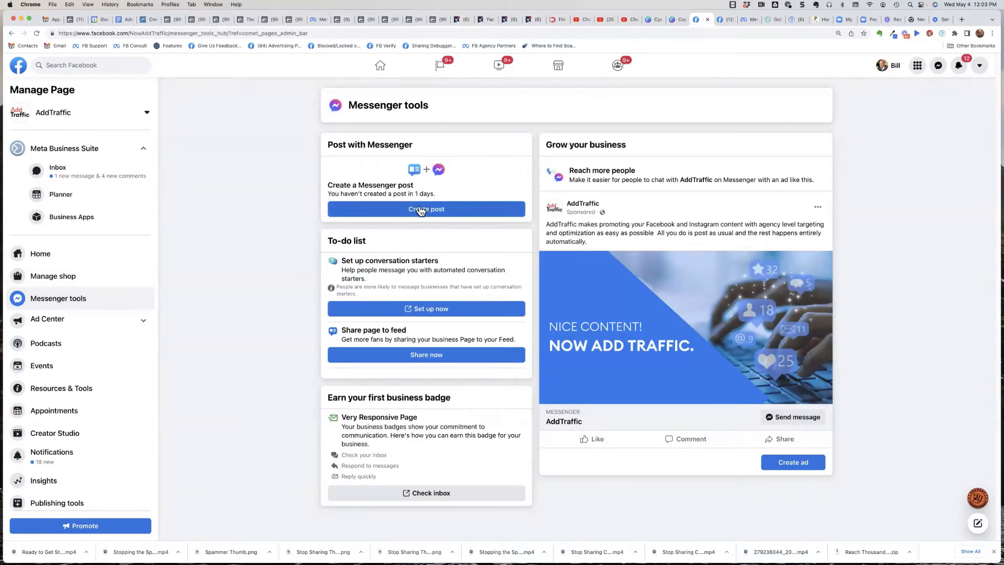
click(419, 311)
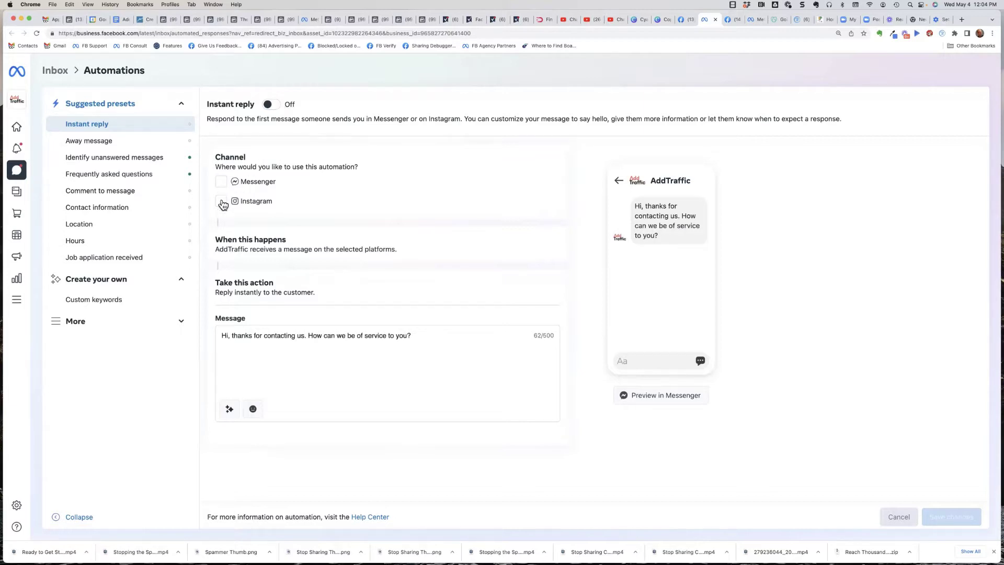
click(136, 179)
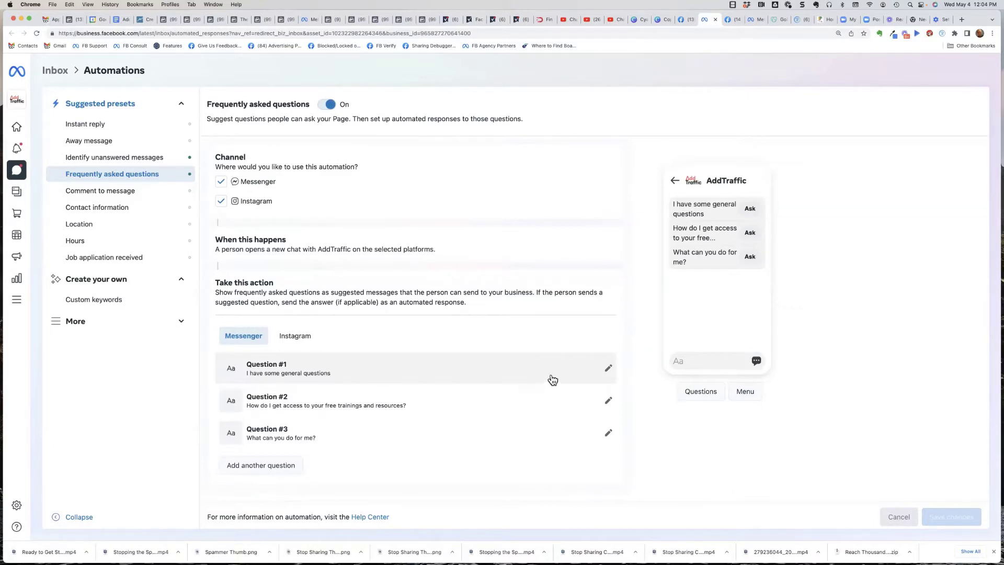
Open Question #1 of the Messenger frequently asked questions and set its button label to AddTrafficU.com
click(607, 368)
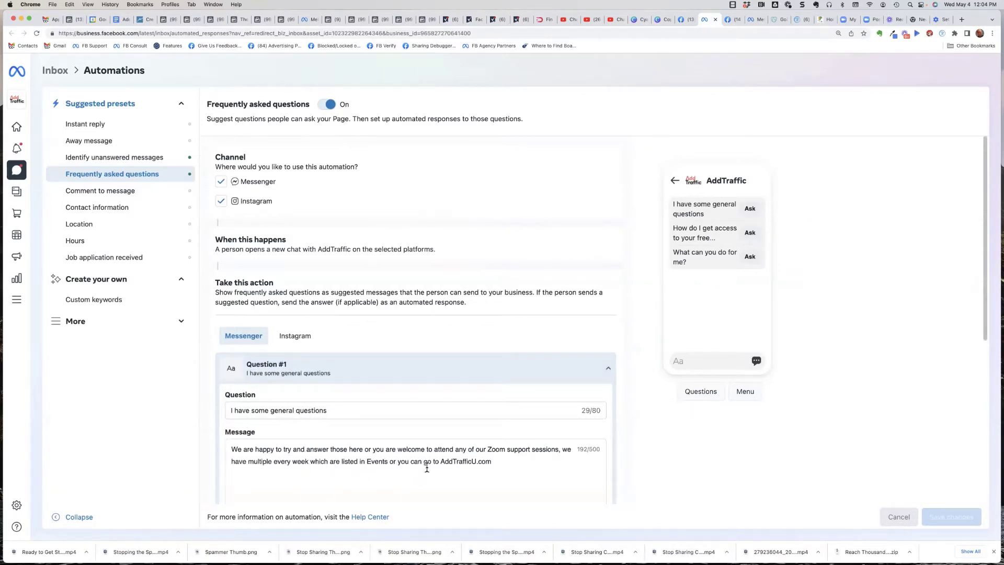
scroll(489, 419, down, 5)
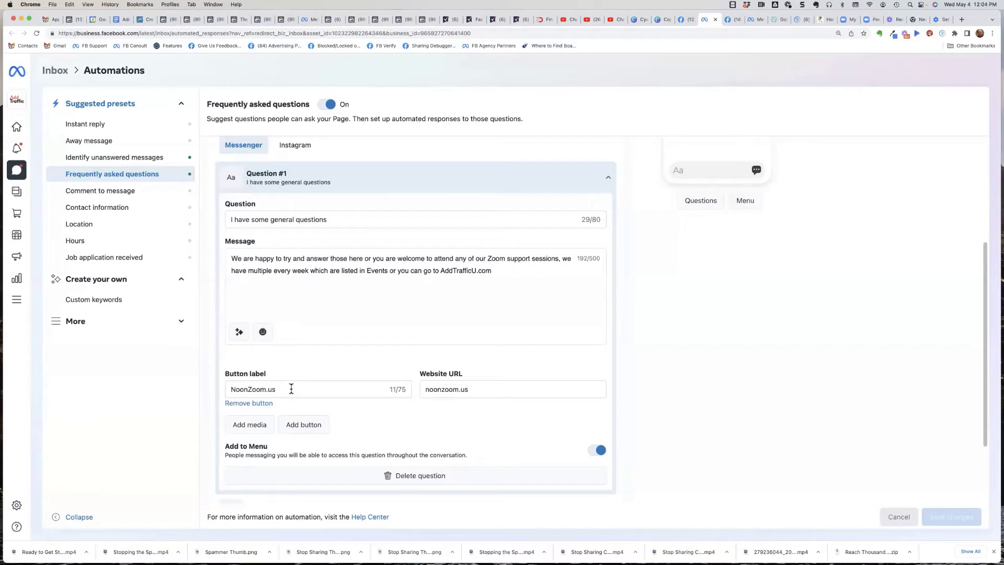
drag(292, 388, 214, 393)
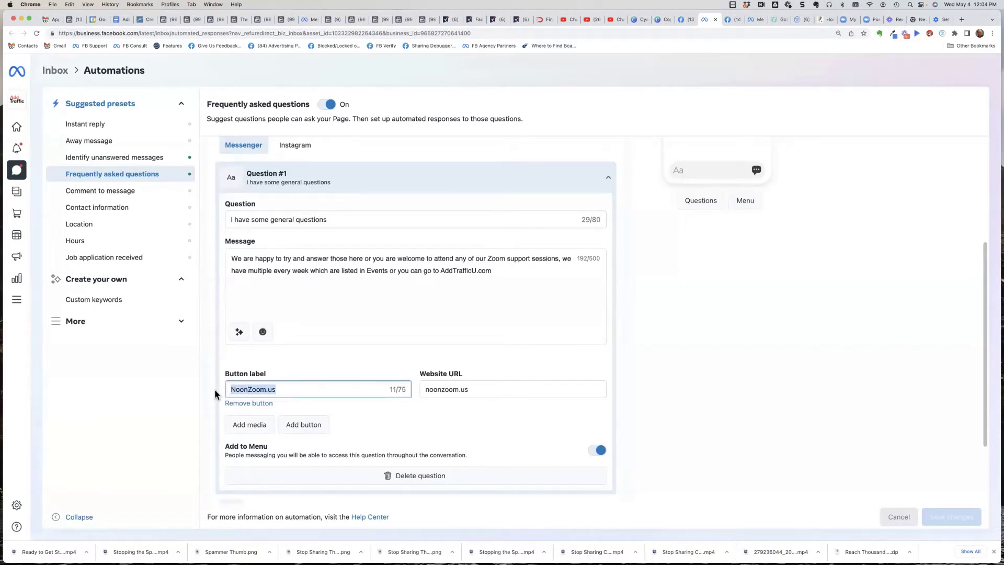
text(Add)
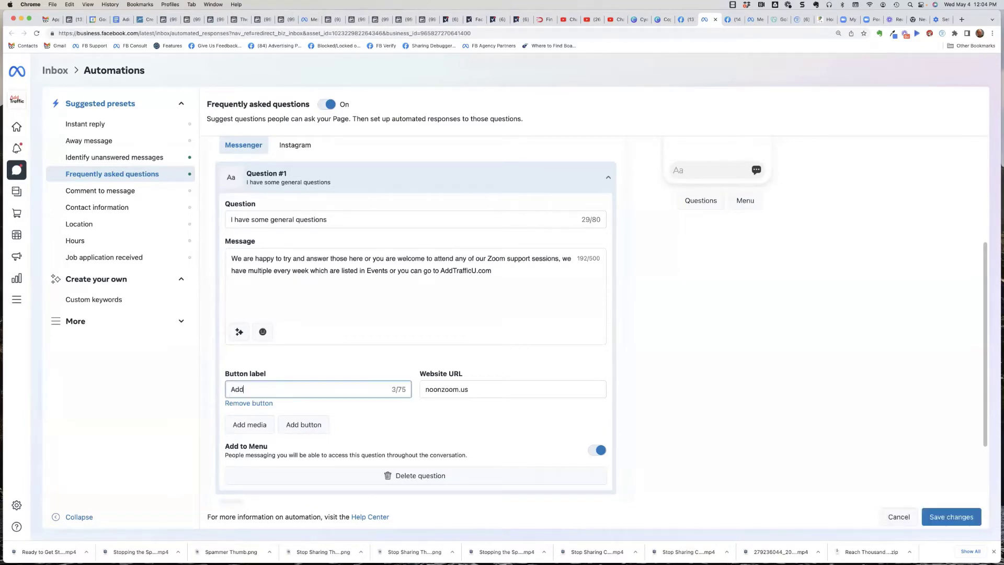
text(Tr)
text(afff)
text(c)
text(U)
text(.com)
Change Question #1's button label to AddTraffic University and set its website URL to AddTrafficU.com
drag(286, 389, 215, 391)
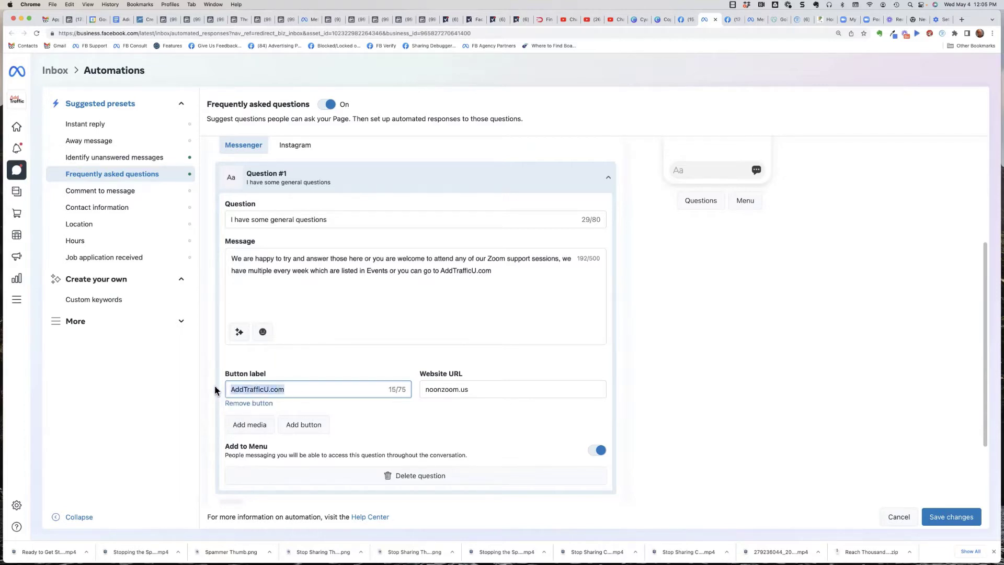
drag(286, 389, 265, 394)
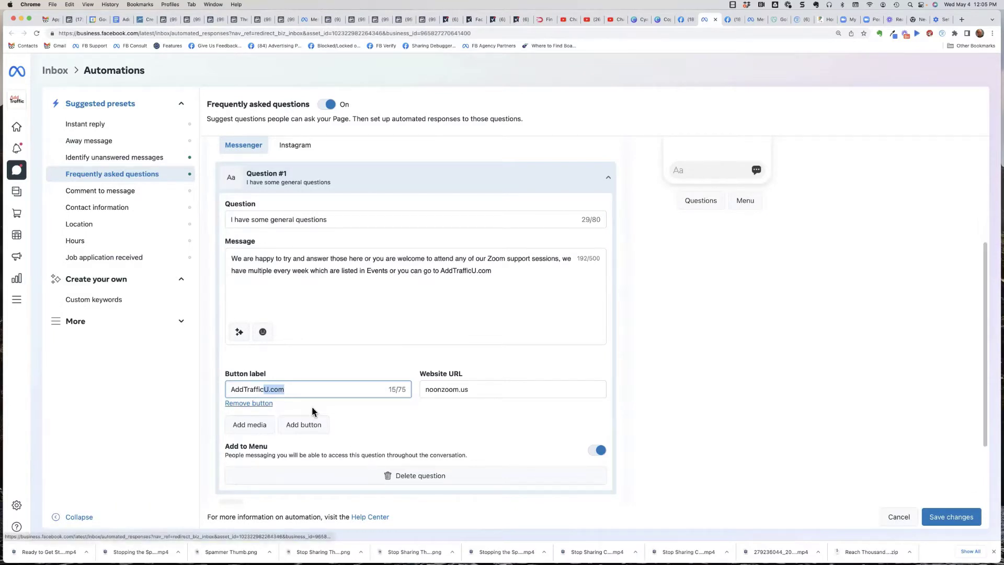
drag(306, 389, 267, 391)
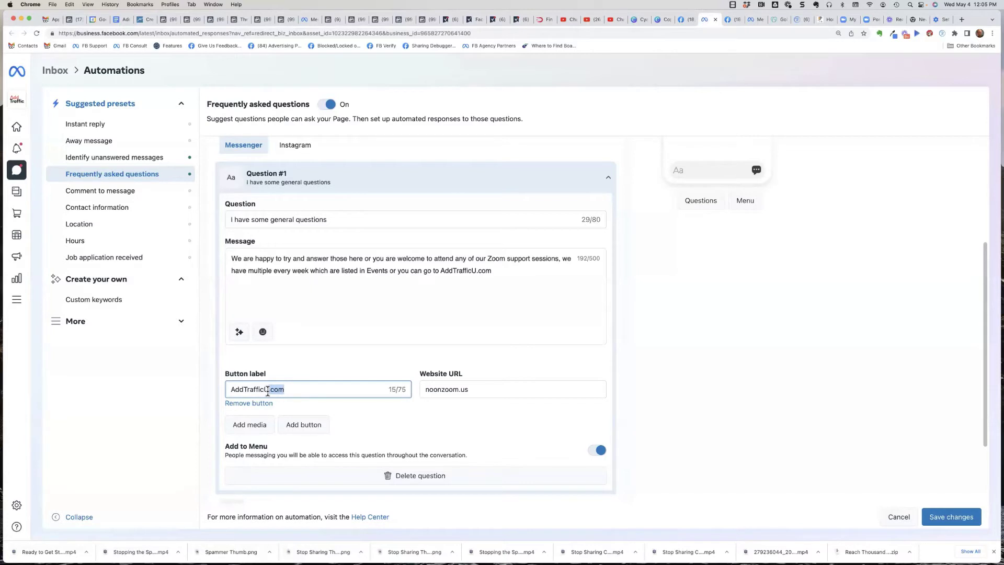
key(BackSpace)
key(BackSpace)
text(University)
drag(474, 389, 422, 393)
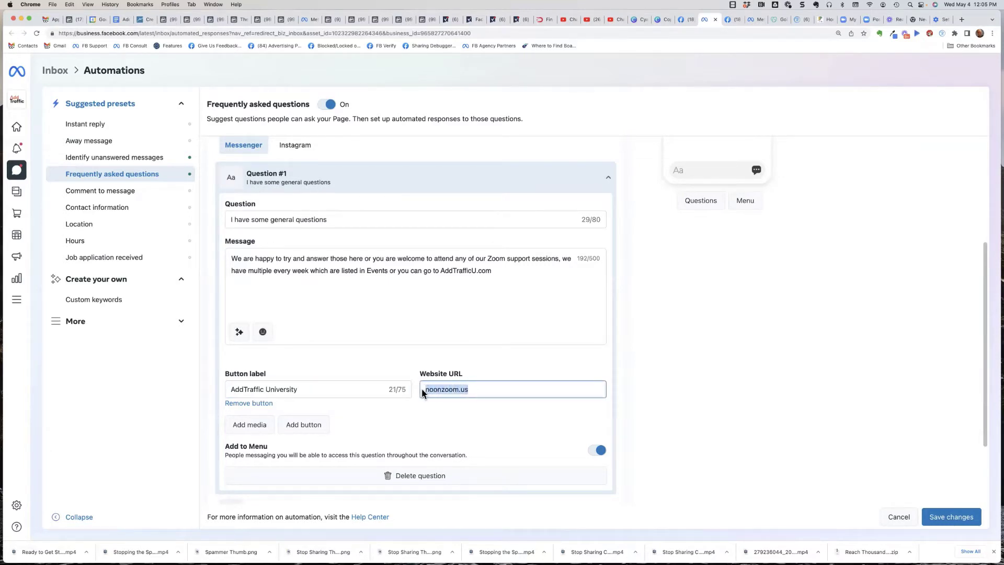
text(AddTrafficU.com)
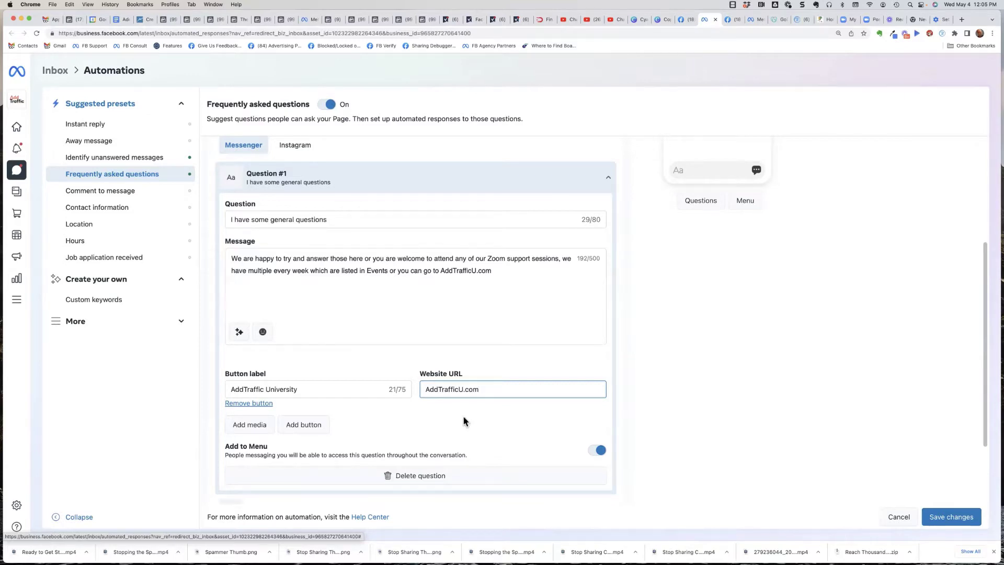
Expand Question #2 about free trainings and resources, review its automated message, and collapse it
scroll(463, 416, down, 4)
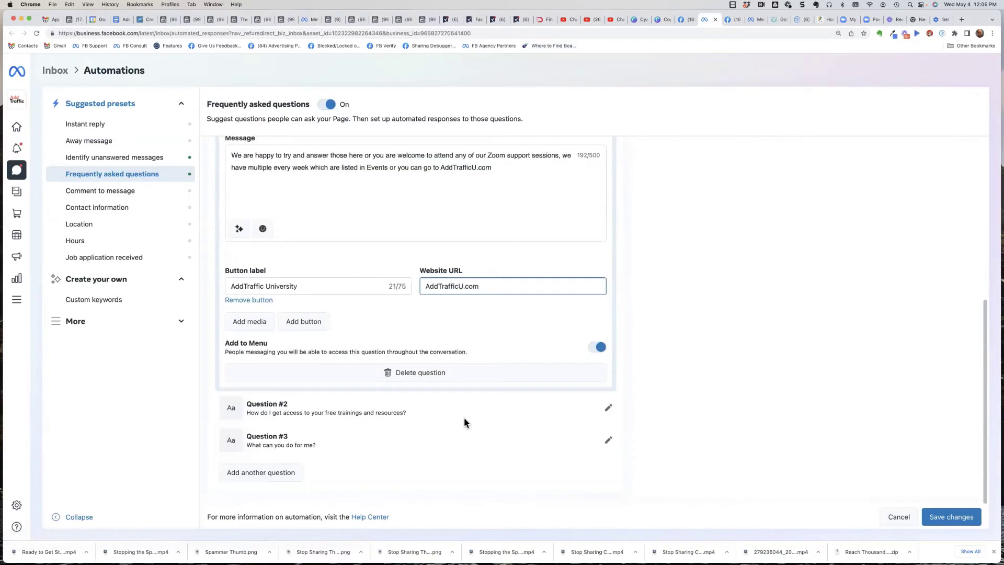
click(333, 417)
scroll(354, 424, down, 3)
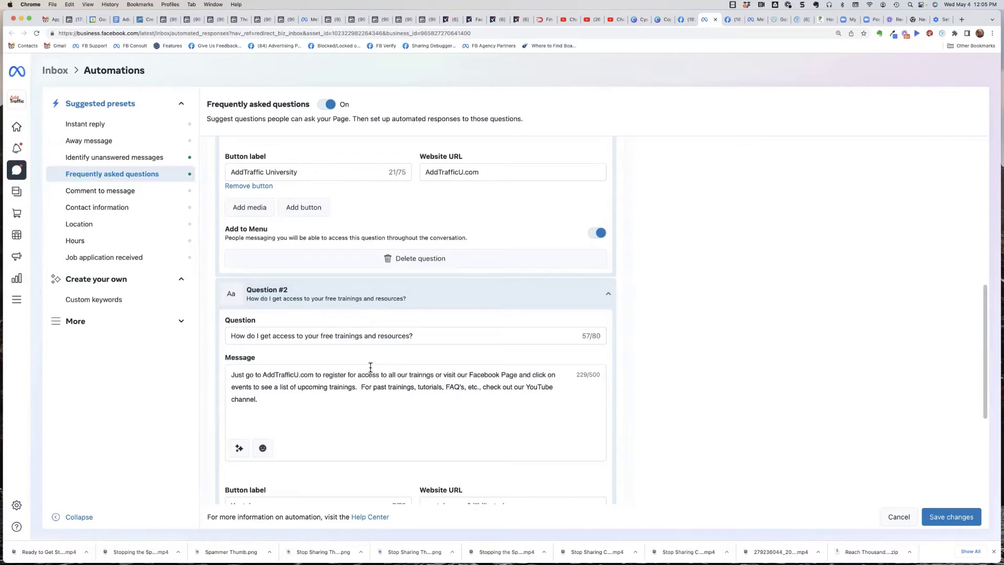
click(608, 298)
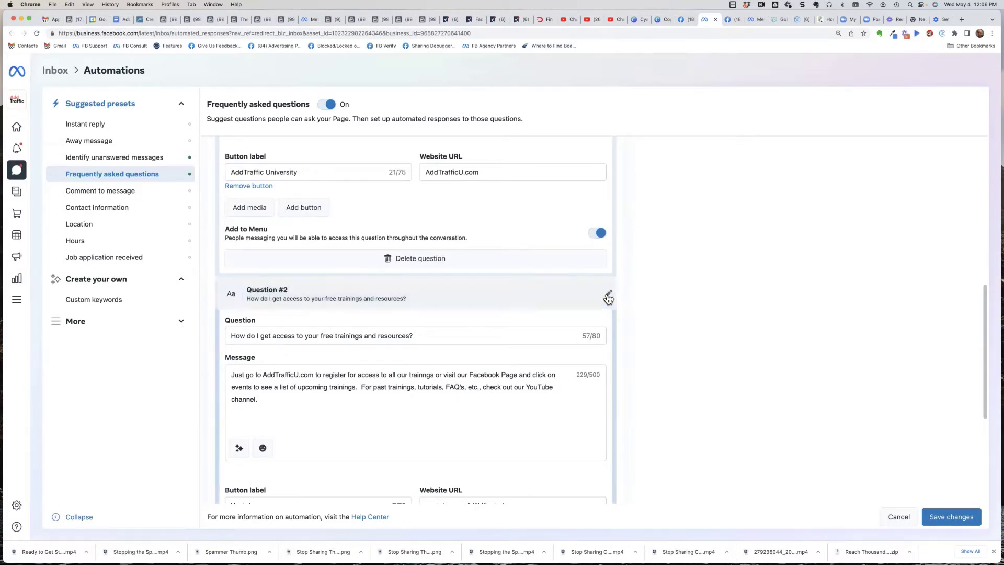
Collapse Question #1 and save the changes to the Frequently asked questions automation
scroll(602, 199, up, 5)
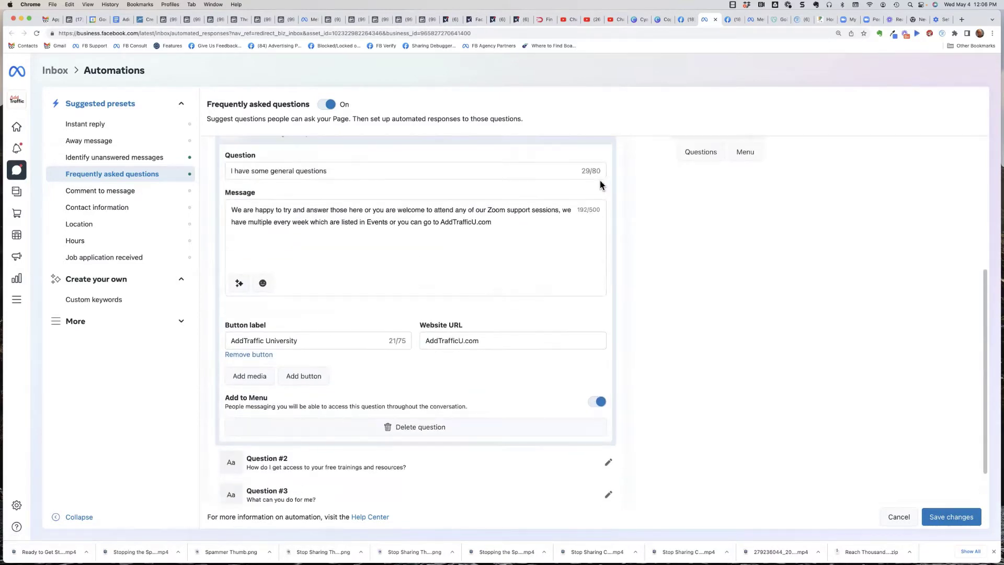
click(608, 189)
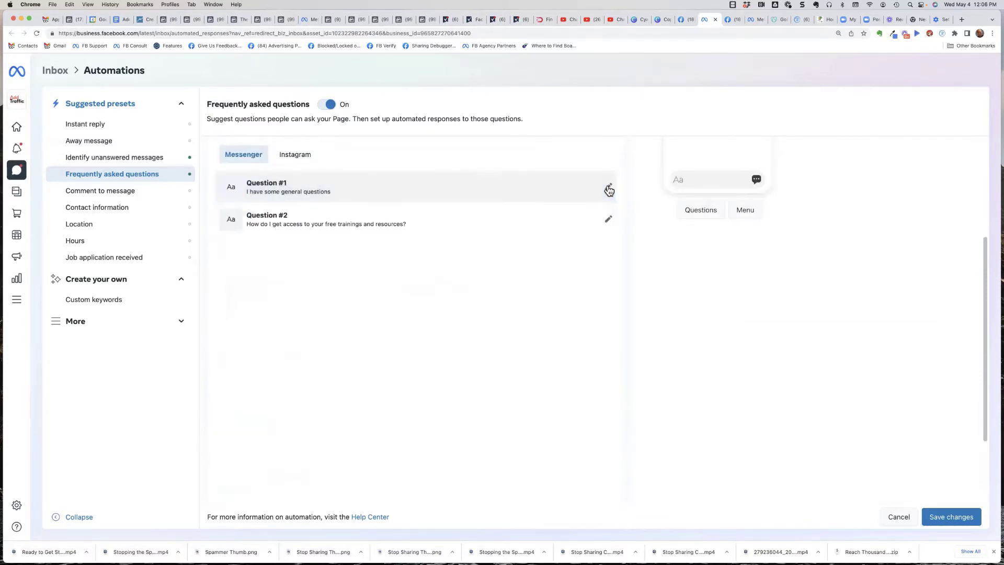
scroll(464, 256, up, 3)
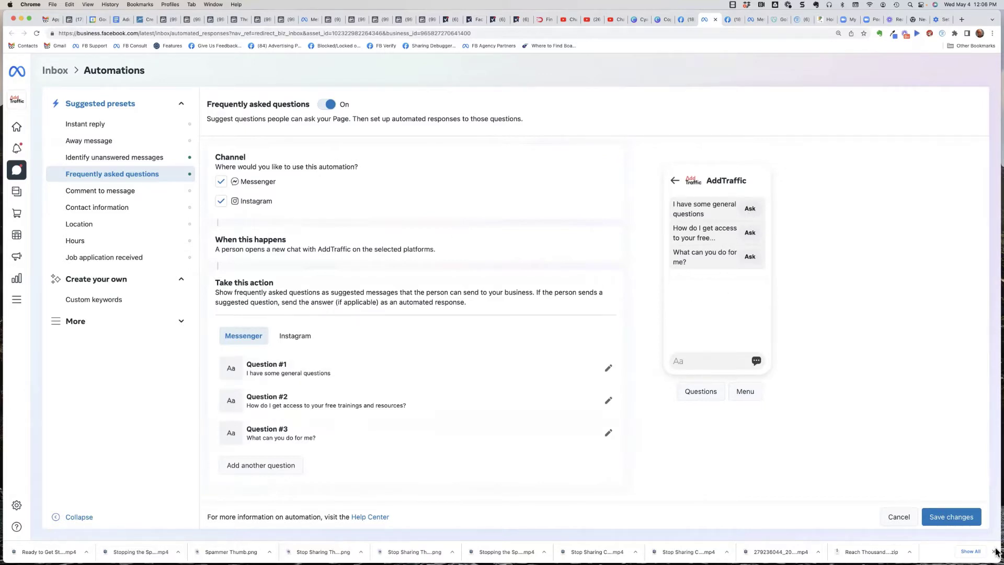
click(976, 513)
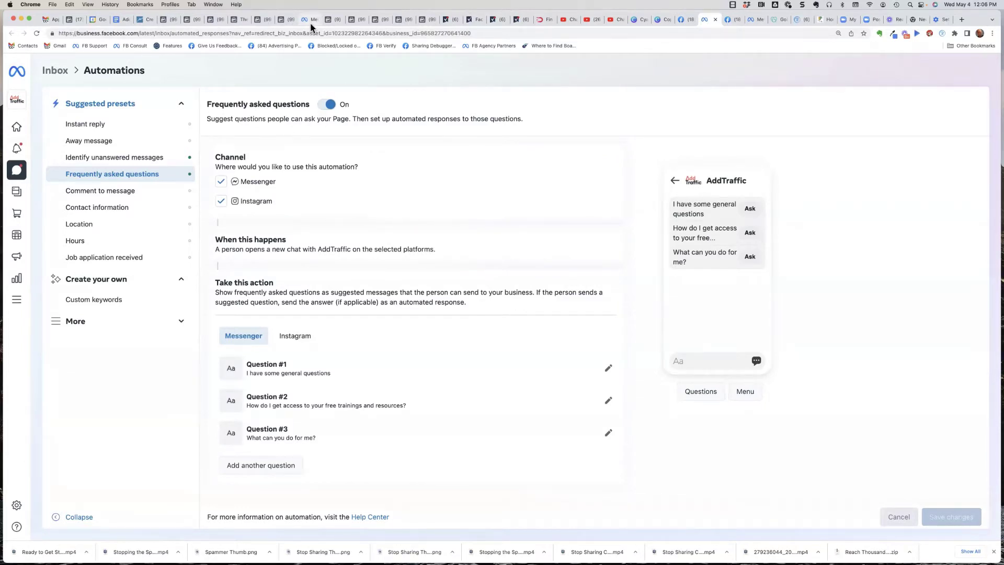
Switch to Ads Manager and open the Welcome message 03-03-22 template of the Silverwood, Parkman, and Angelus ad for editing
click(332, 20)
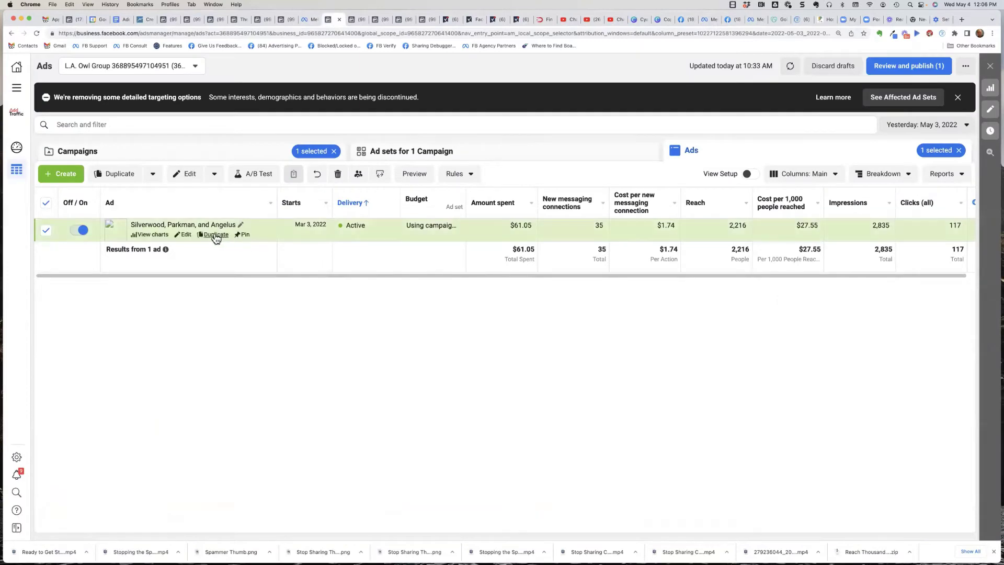
click(186, 235)
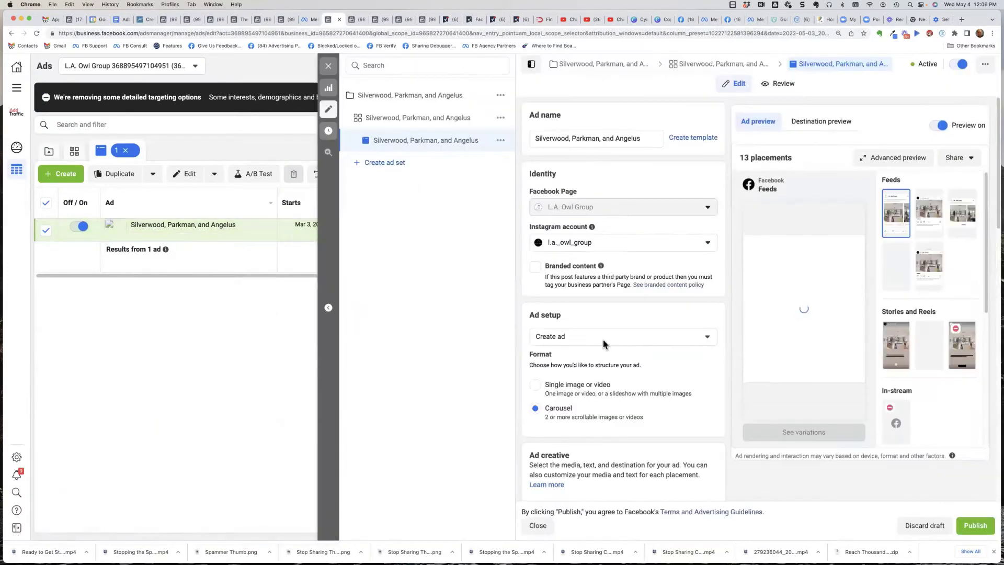
scroll(605, 343, down, 10)
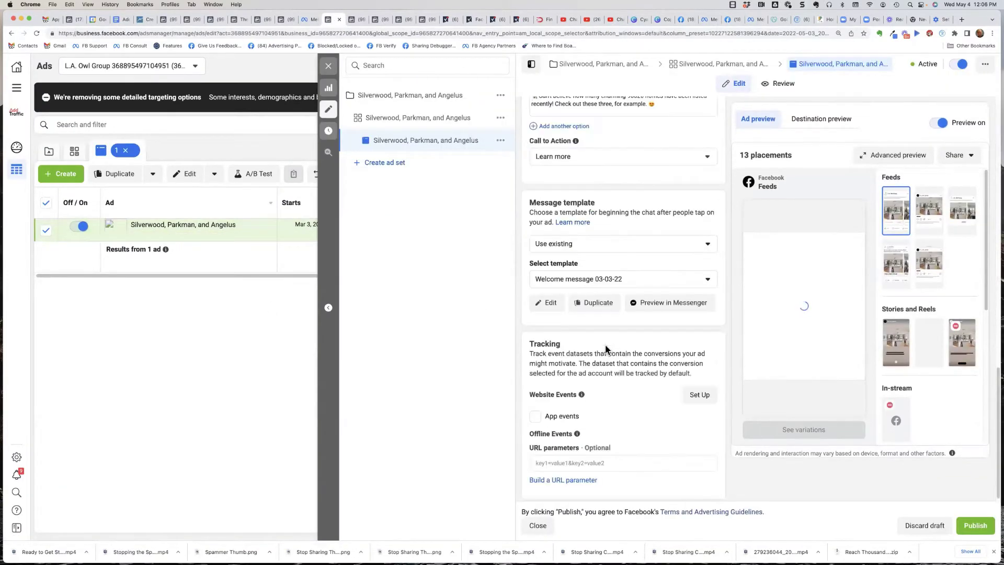
click(550, 299)
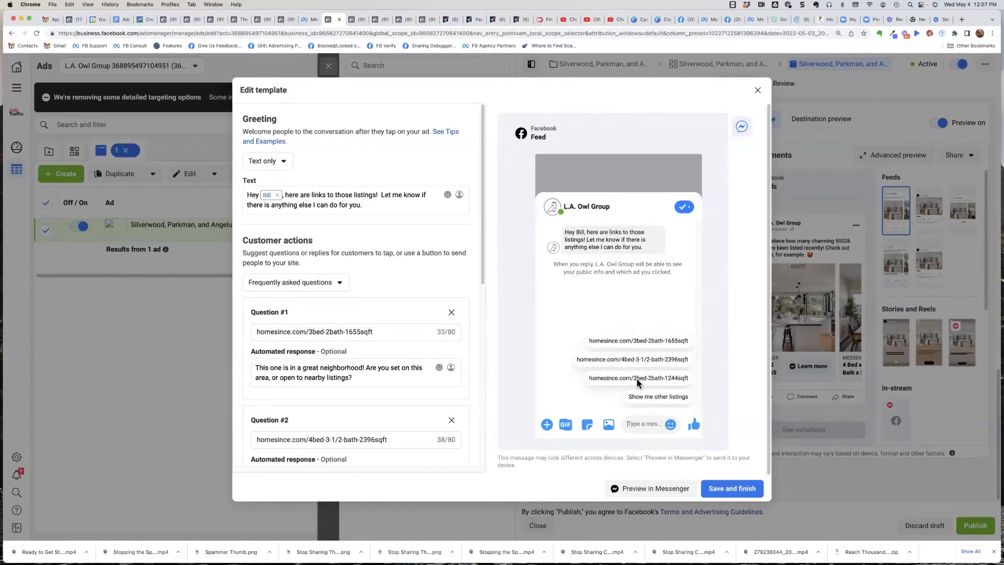
Leave the ad's message template without saving and open the conversation starters setup from the AddTraffic page's Messenger tools
click(758, 91)
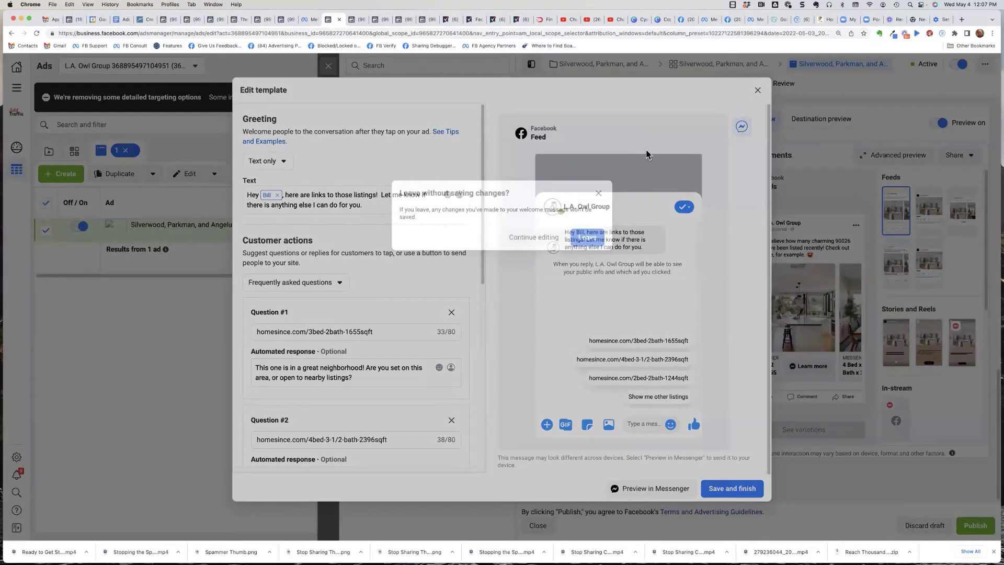
click(577, 240)
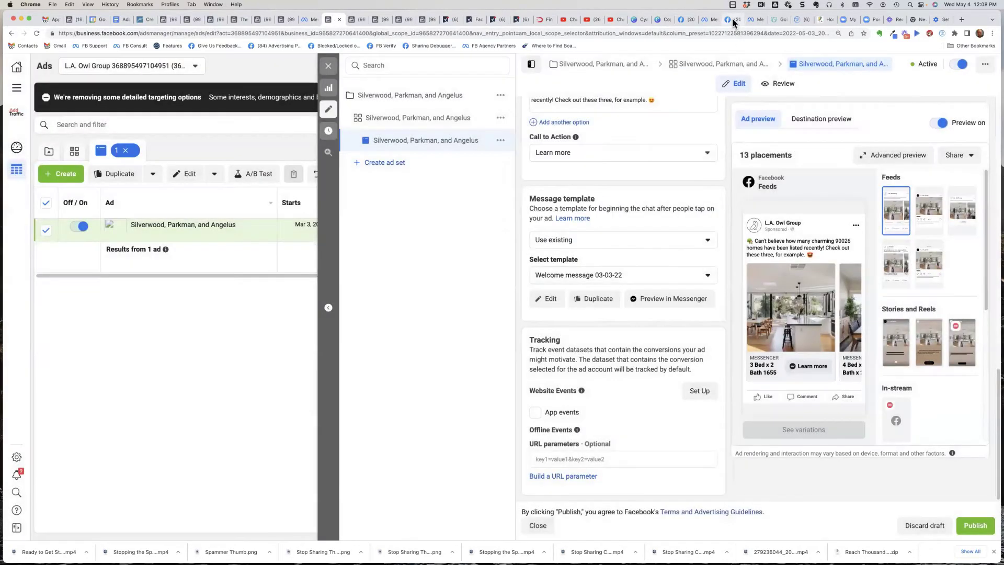
click(734, 21)
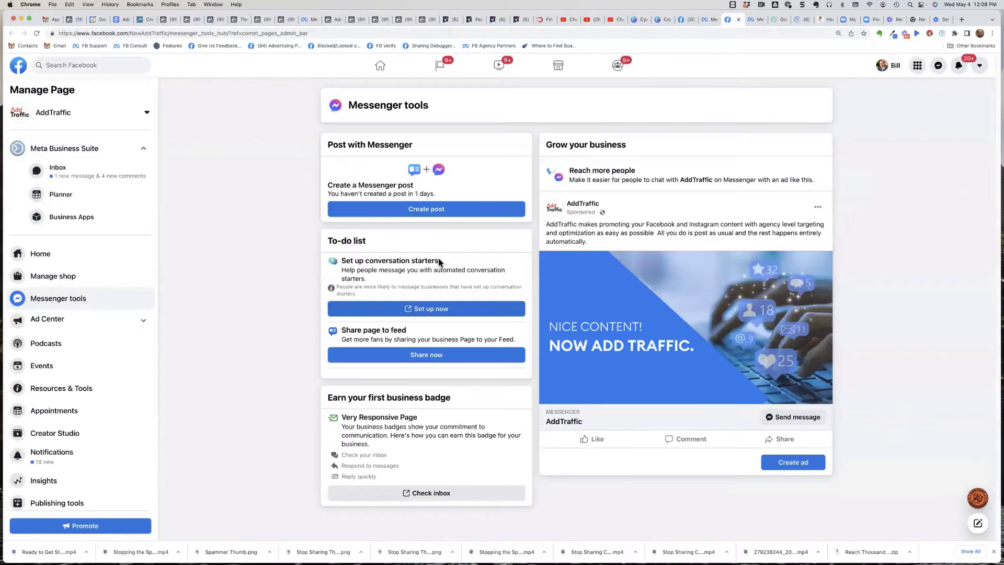
click(417, 310)
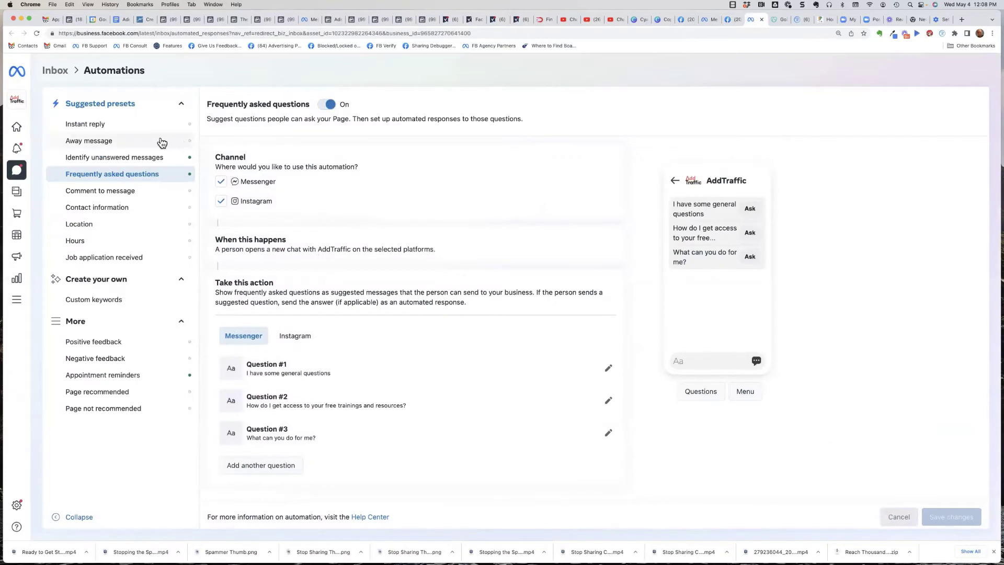
Compare the Instant reply and Frequently asked questions automations, ending on Instant reply
click(119, 132)
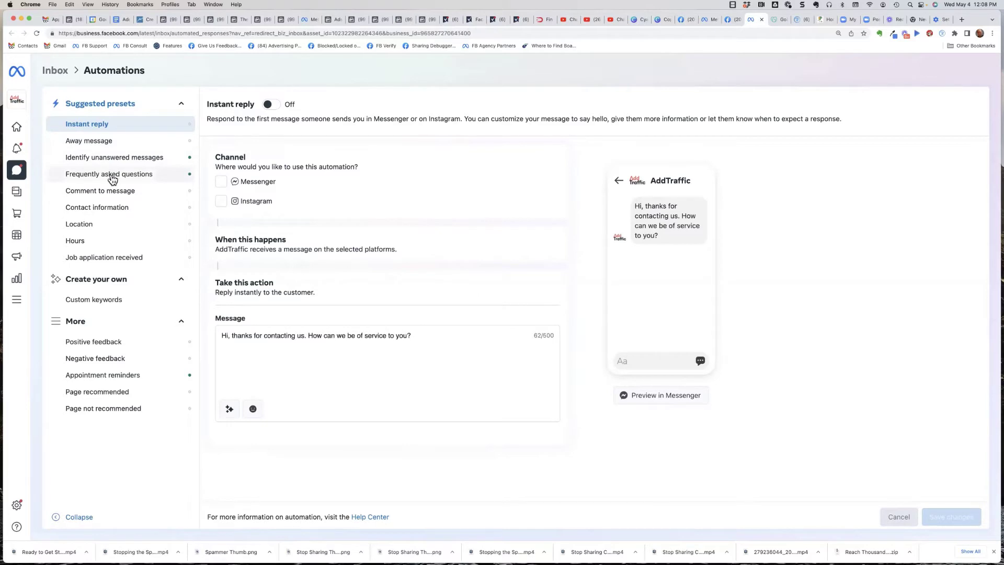
click(112, 176)
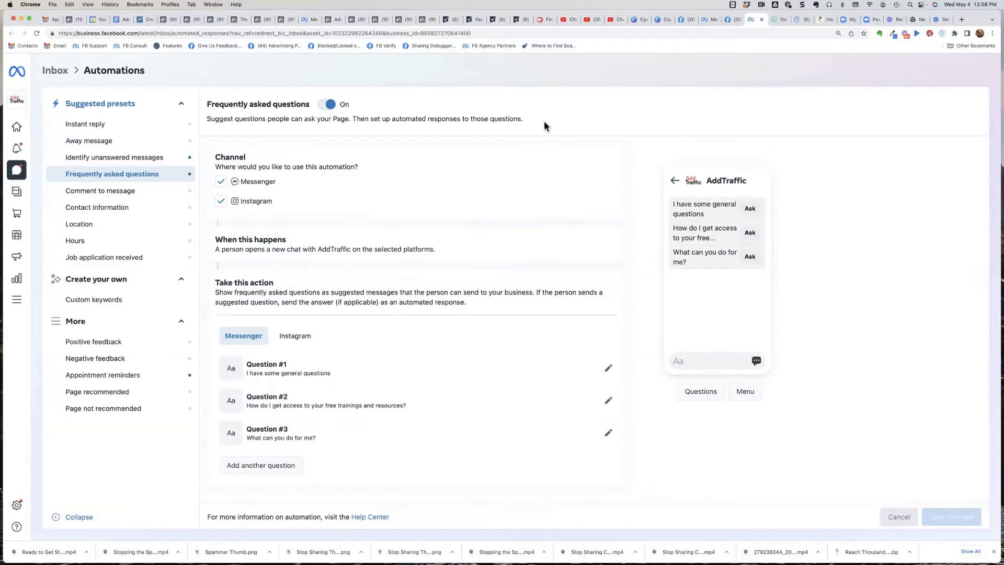
click(77, 127)
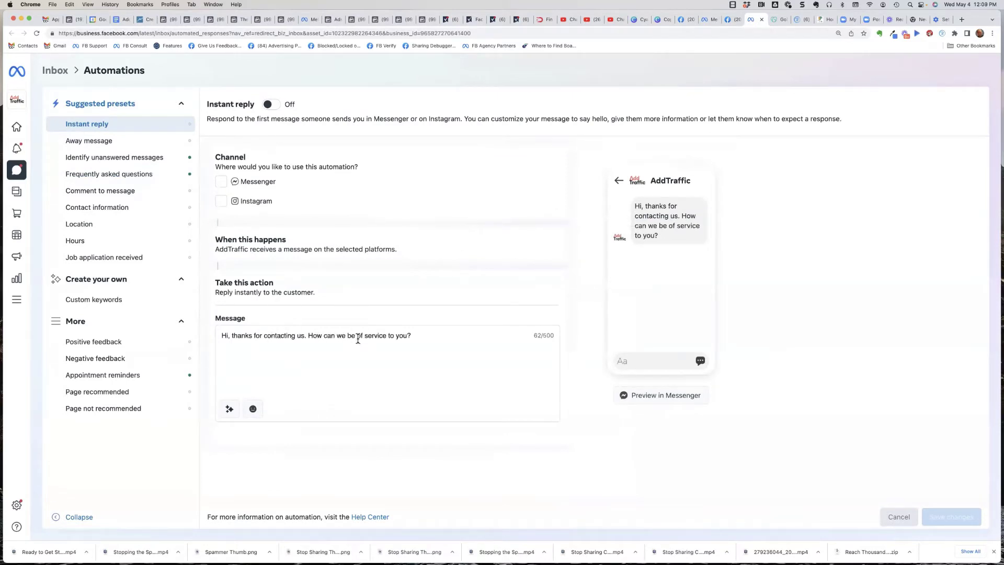
click(414, 335)
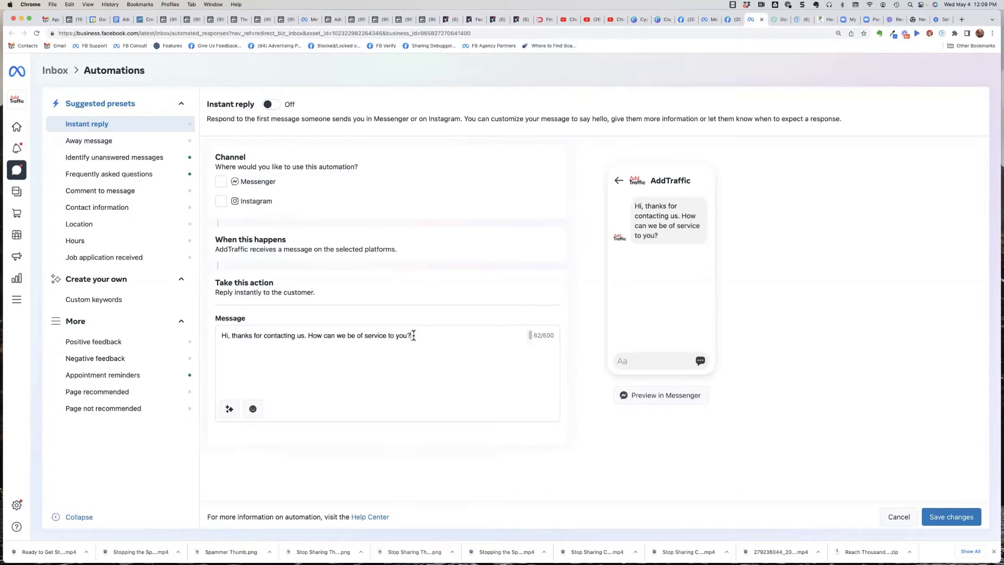
drag(414, 335, 229, 341)
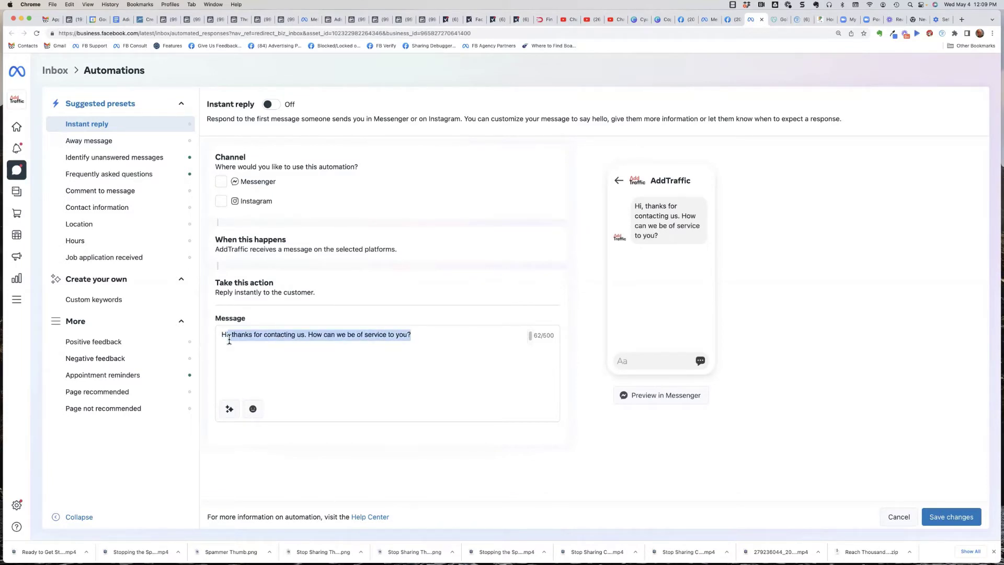
click(226, 338)
click(417, 335)
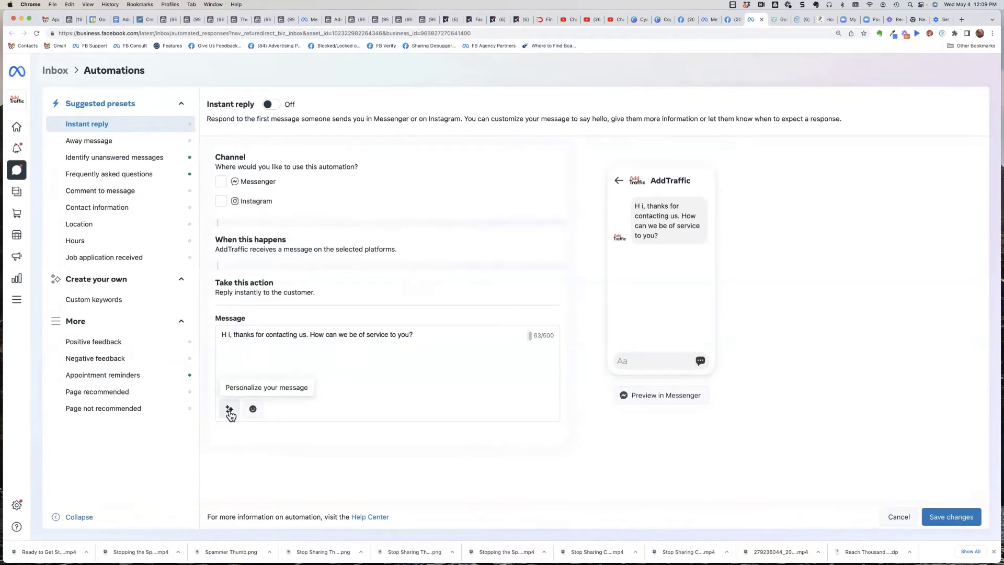
click(229, 408)
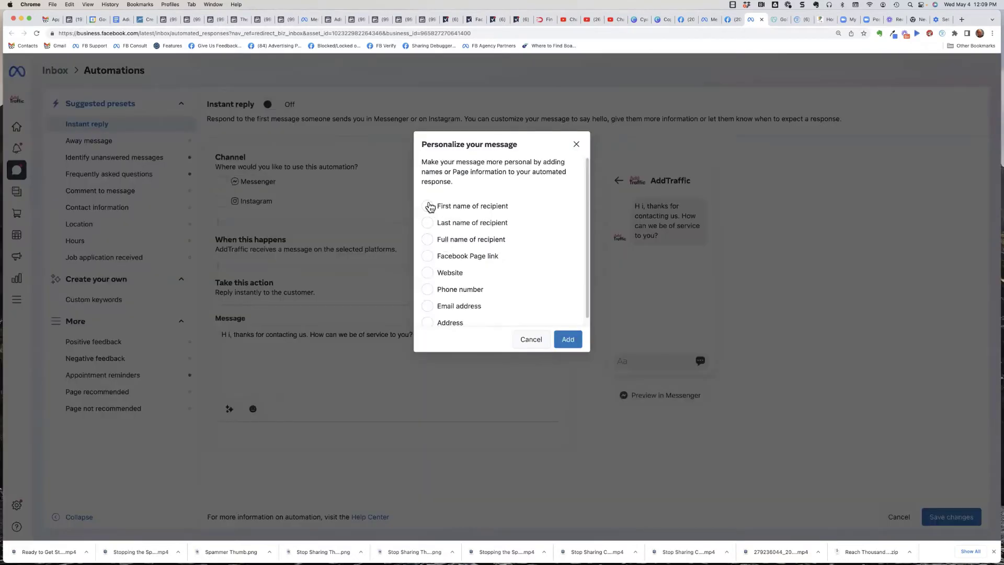
click(427, 206)
click(568, 339)
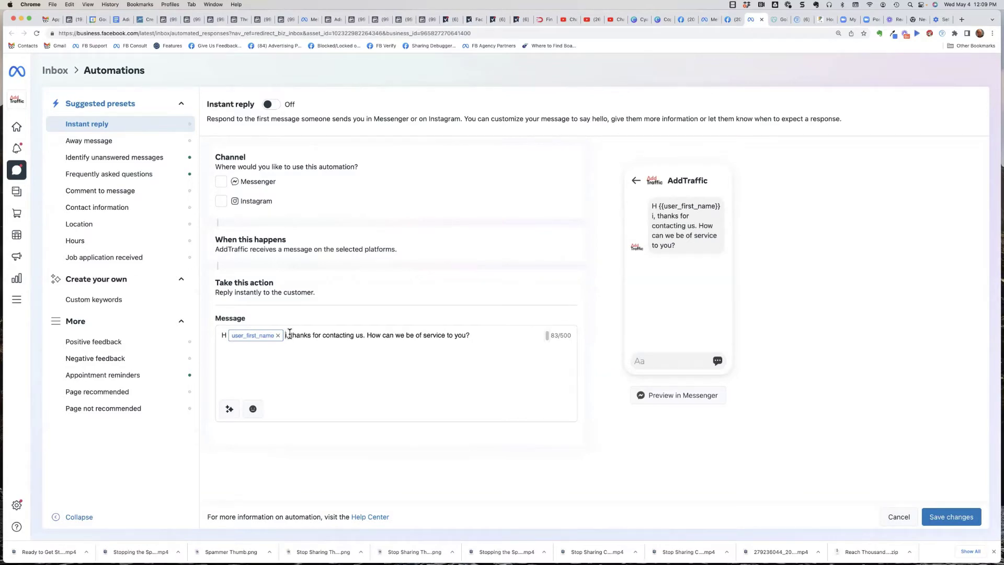
click(277, 335)
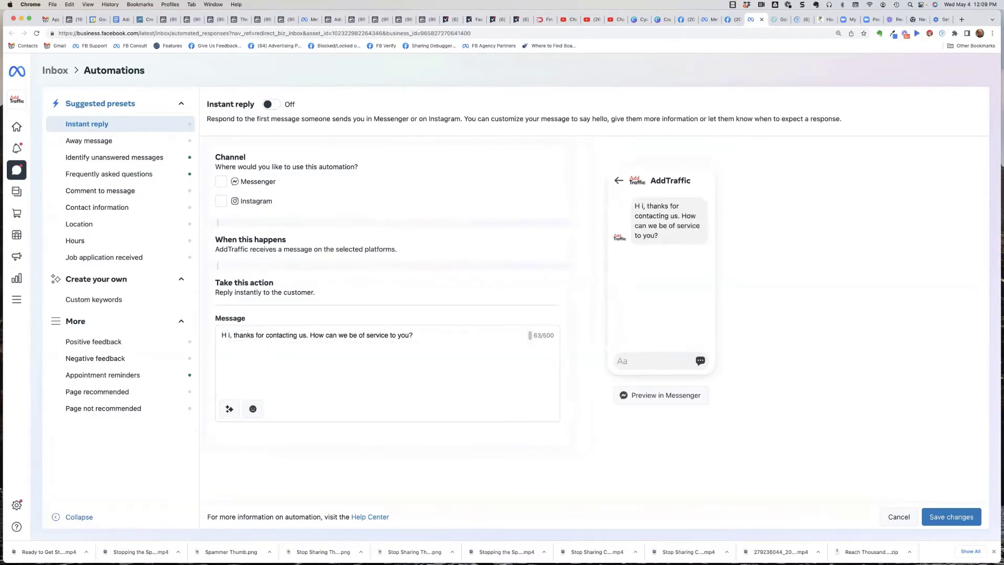
Restore the word "Hi" in the Instant reply message and insert the first name of the recipient after it
key(BackSpace)
click(225, 414)
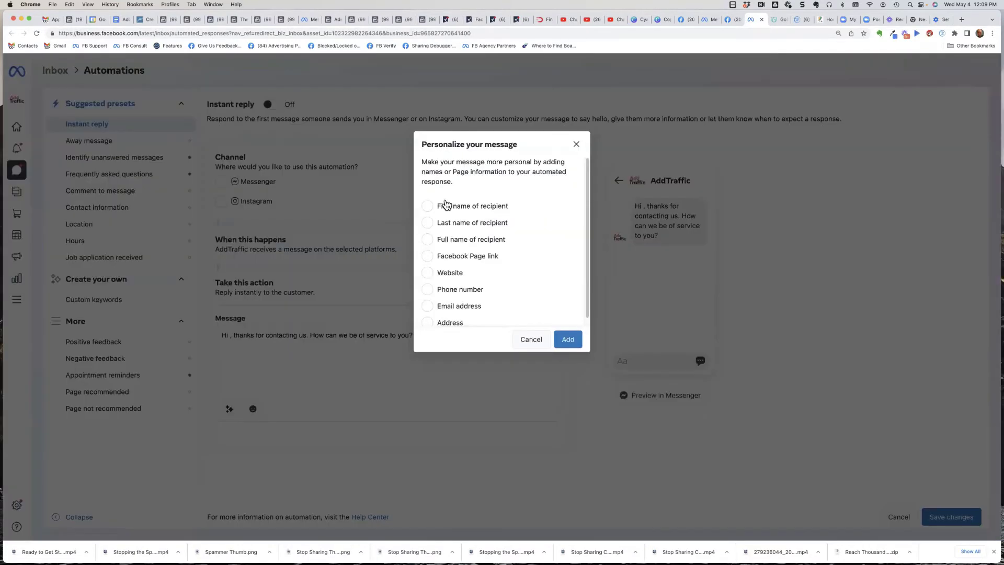
click(445, 206)
click(568, 340)
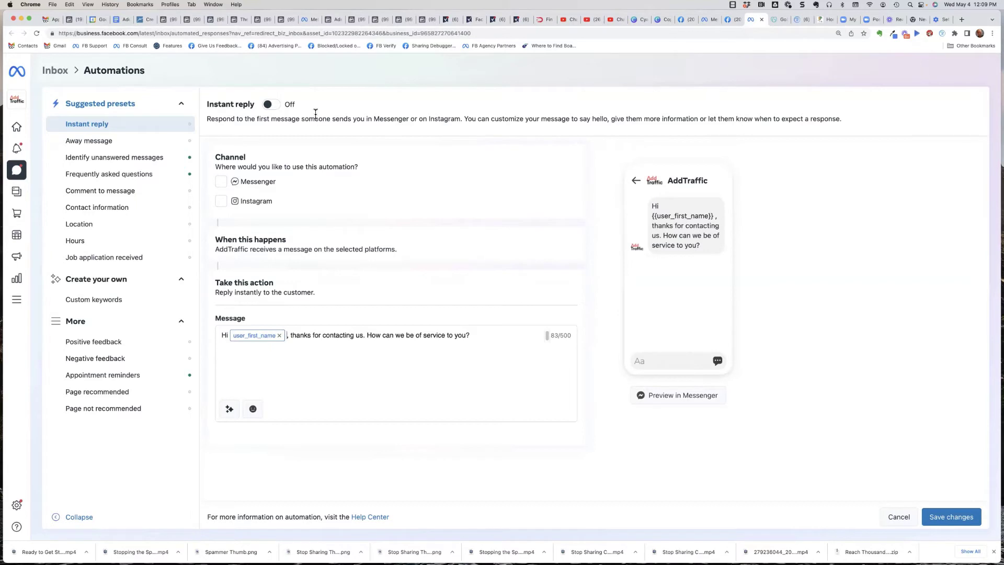
Switch to the AddTraffic page on Facebook and open its Home view
click(729, 22)
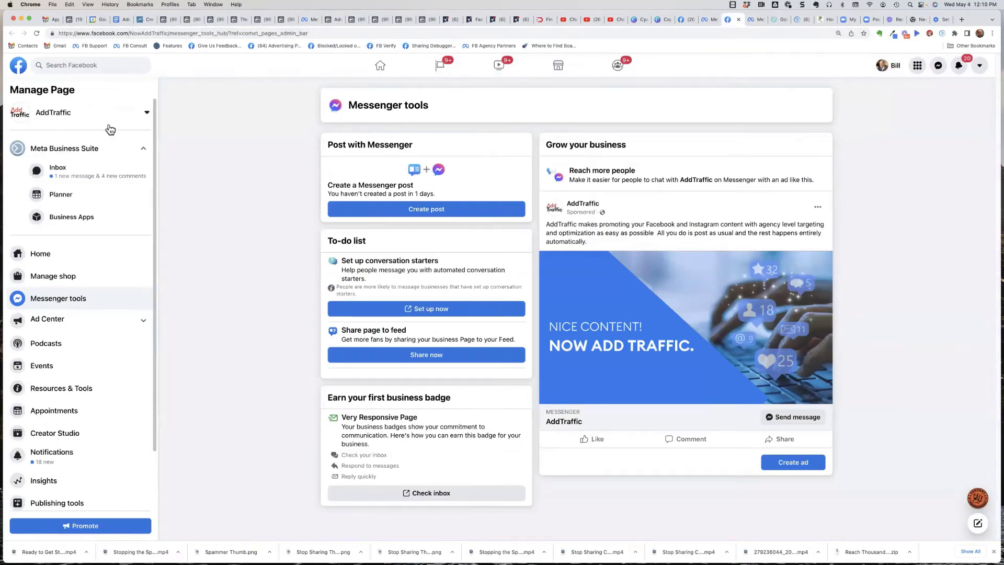
click(41, 256)
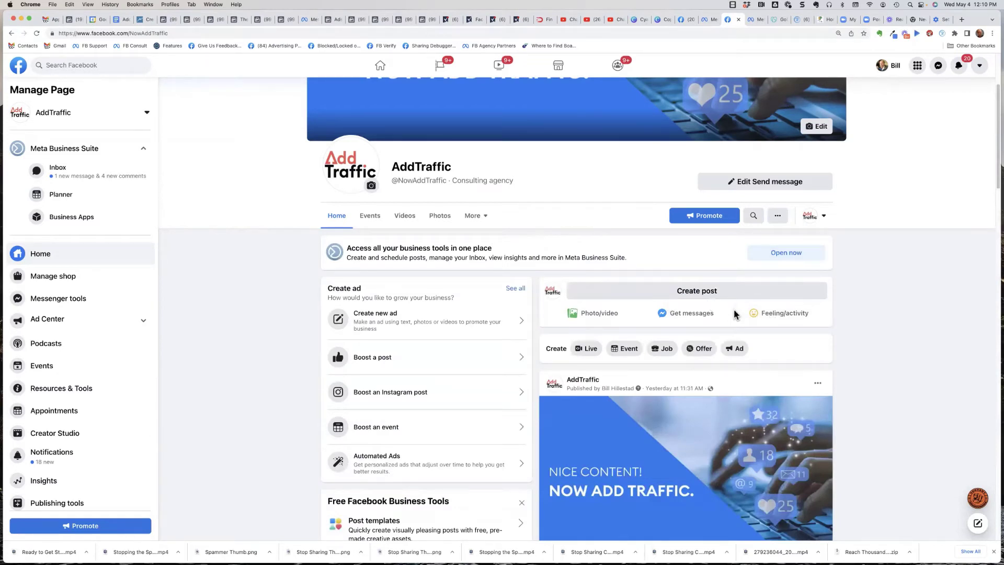
Switch the page interaction to the personal profile to see the visitor's view, and switch it back to AddTraffic
click(824, 220)
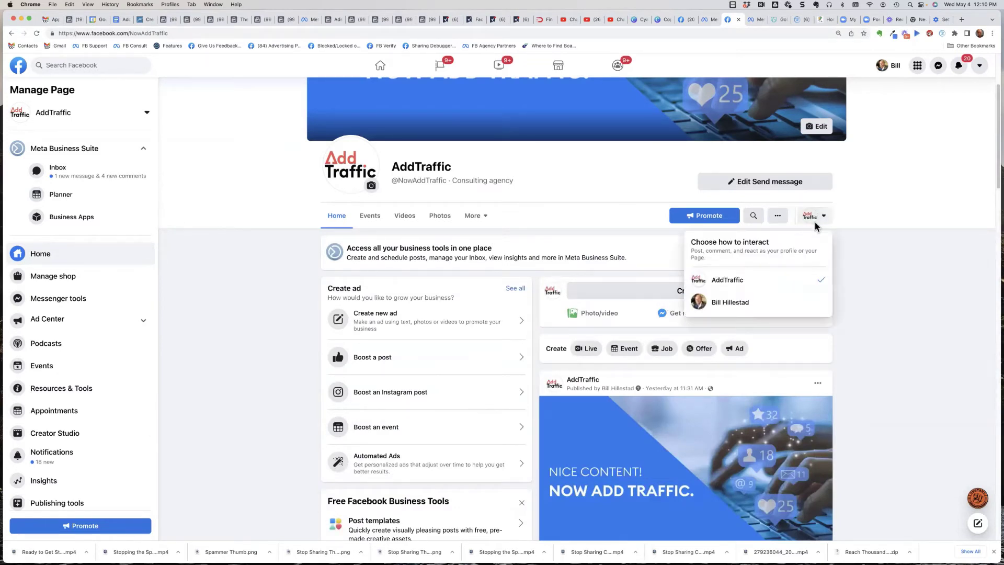
click(745, 304)
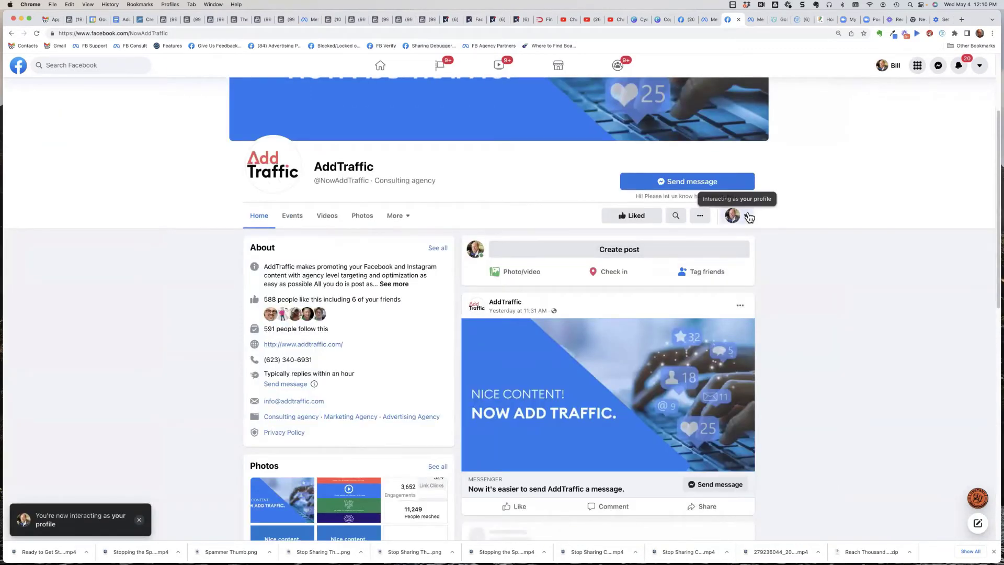
click(748, 217)
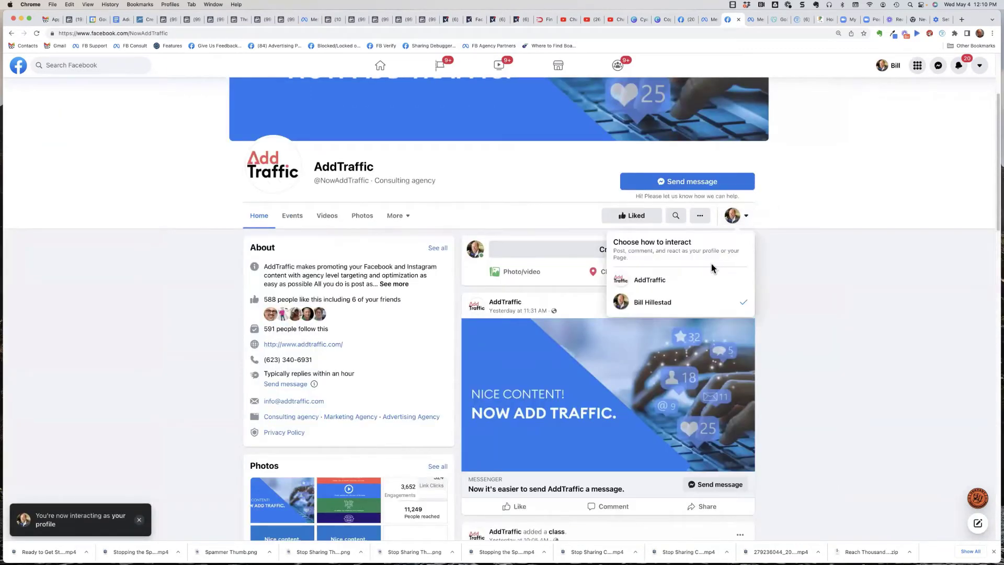
click(660, 285)
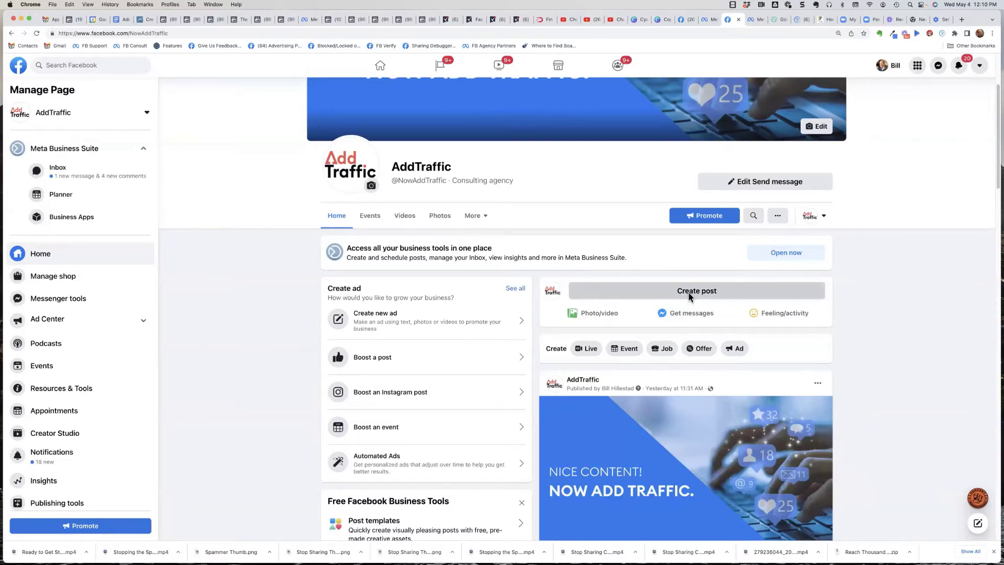
Start a new AddTraffic post and add the Get calls option with the page's prefilled phone number
click(688, 291)
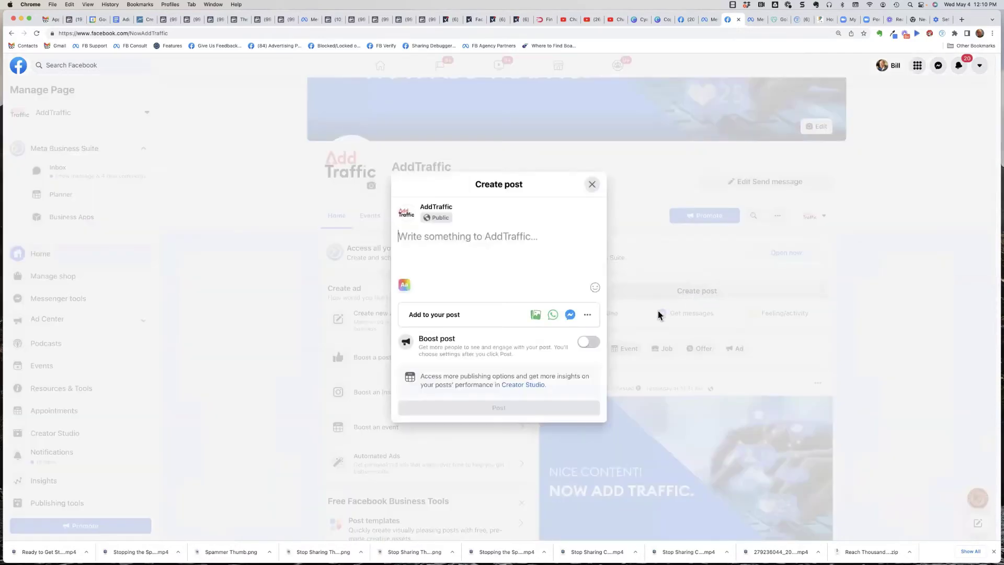
click(587, 315)
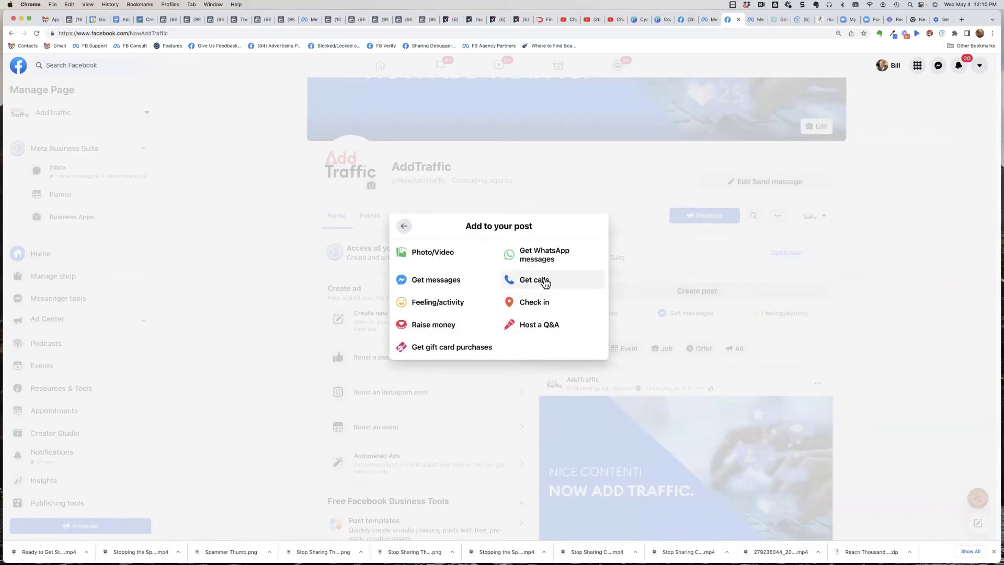
click(544, 281)
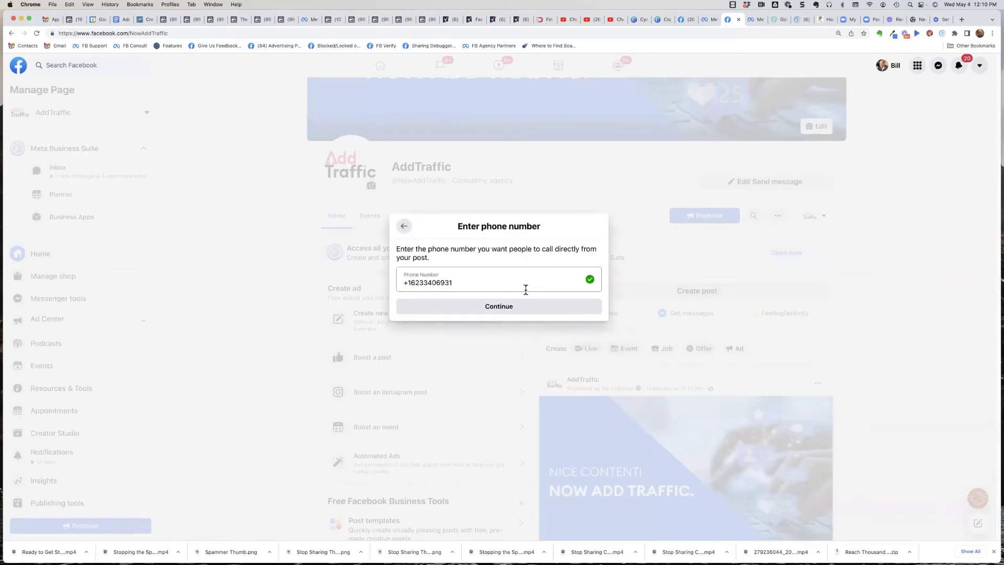
click(483, 307)
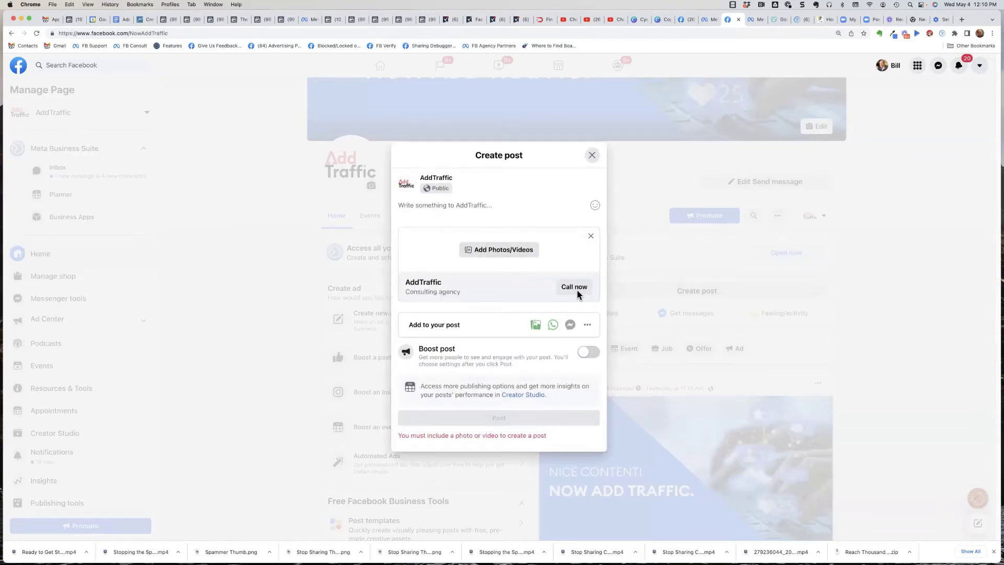
Review the other options that can be added to the post and discard the draft
click(588, 328)
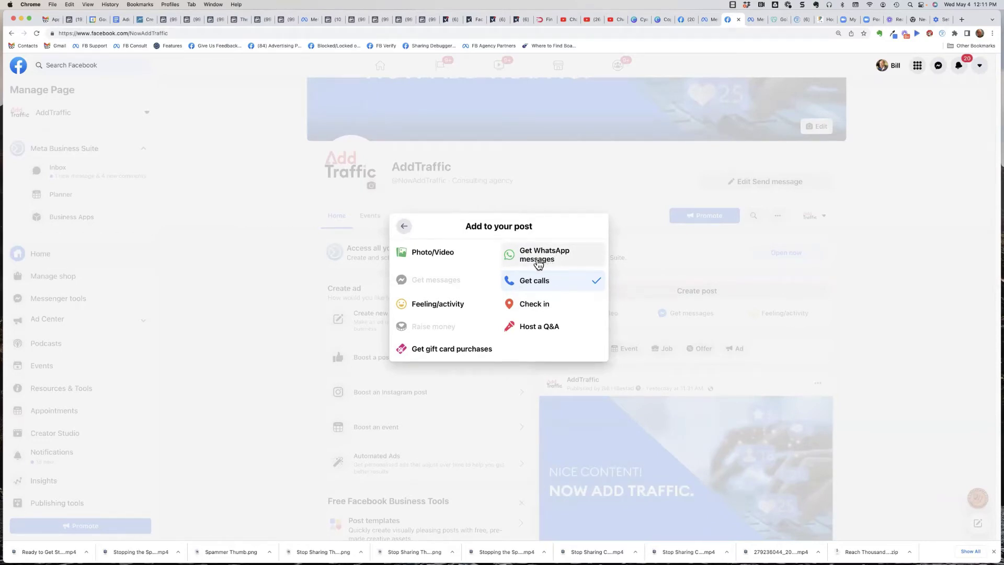
mouse_move(438, 279)
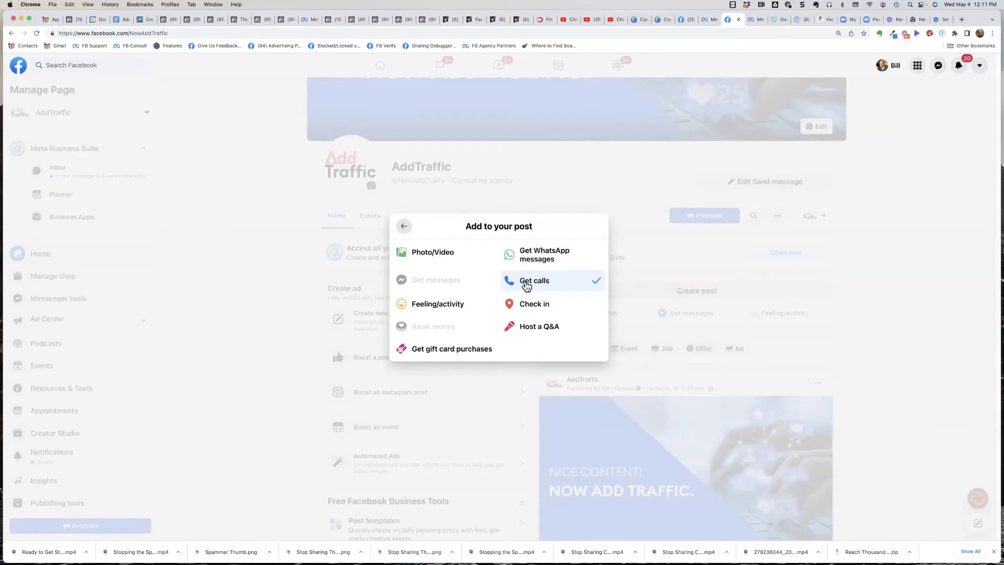
click(404, 226)
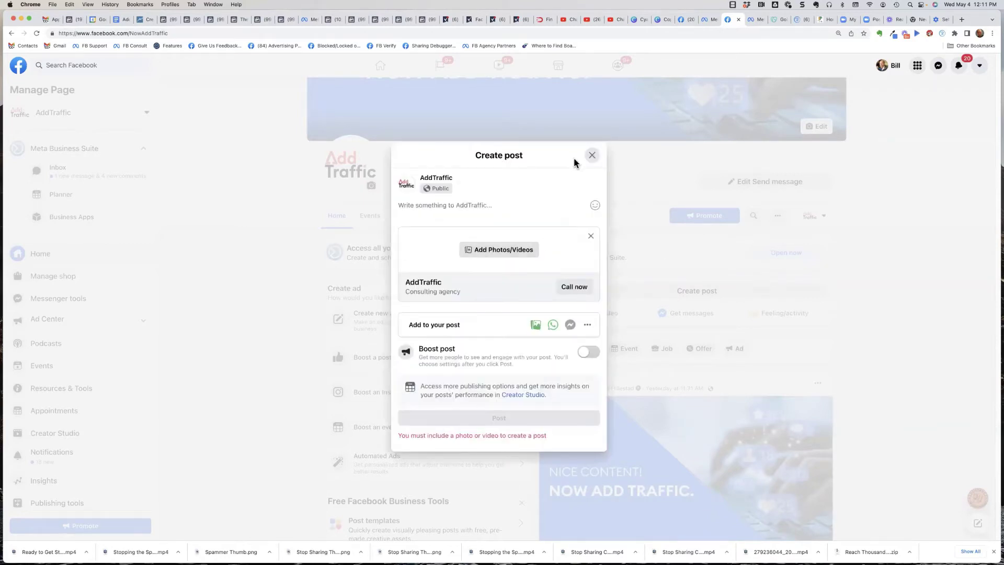
click(591, 155)
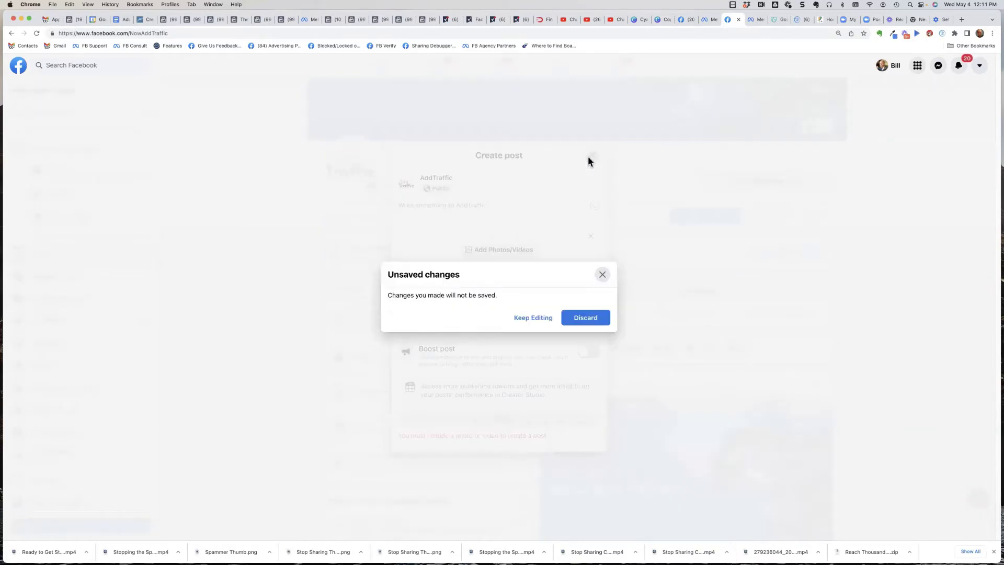
click(586, 317)
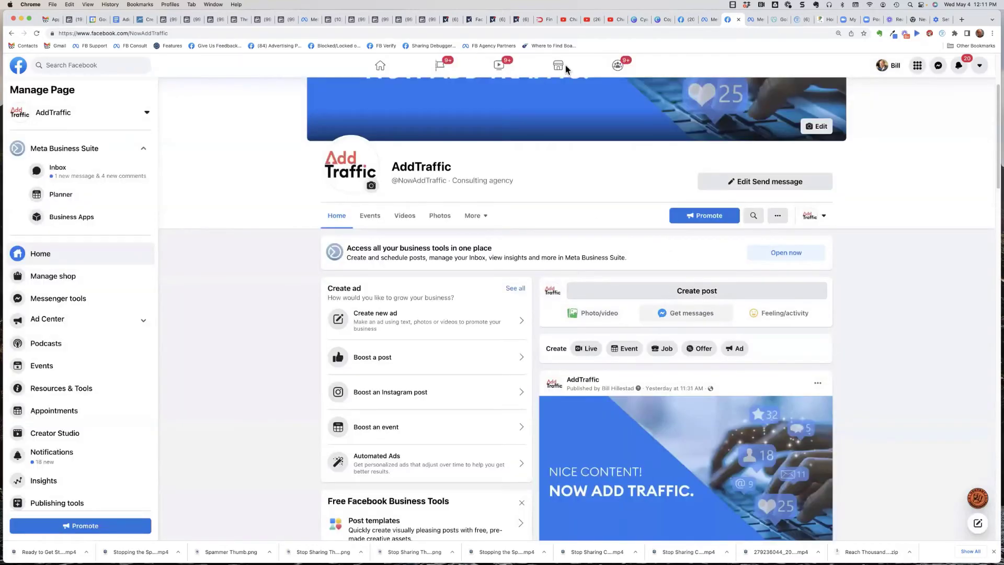
Start a new AddTraffic post using the Get messages option
click(698, 316)
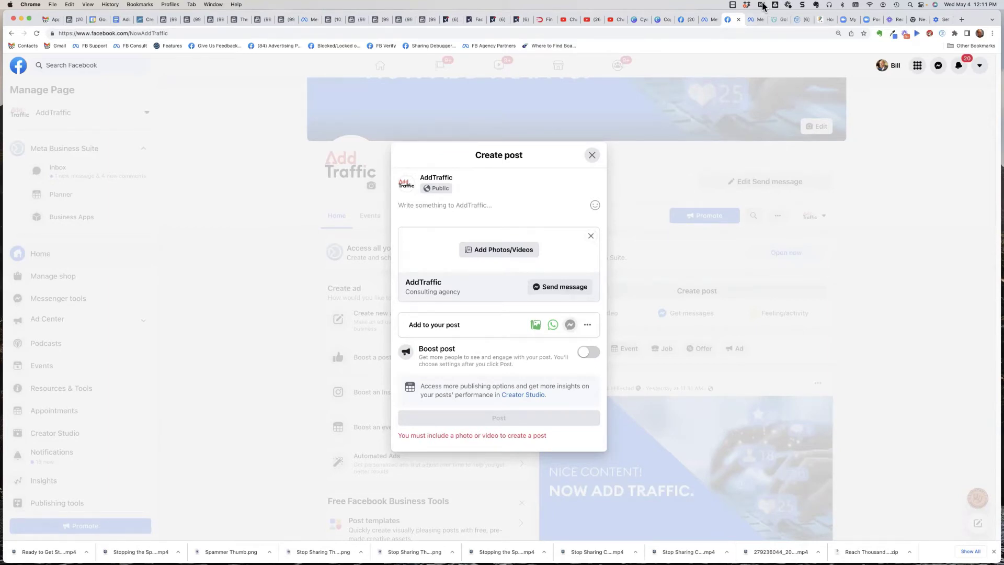
Return to the page's inbox automations and turn off Frequently asked questions
click(711, 23)
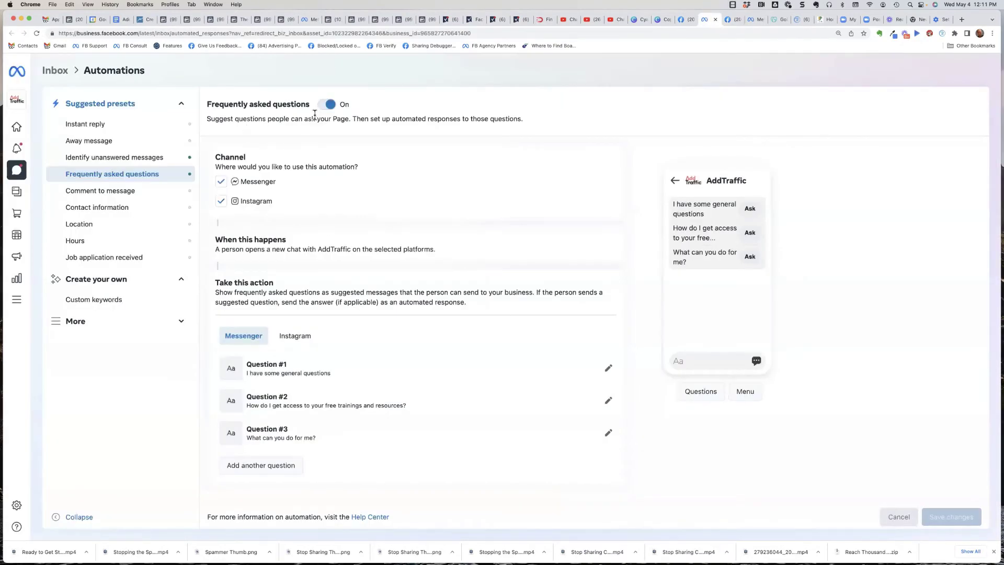
click(325, 104)
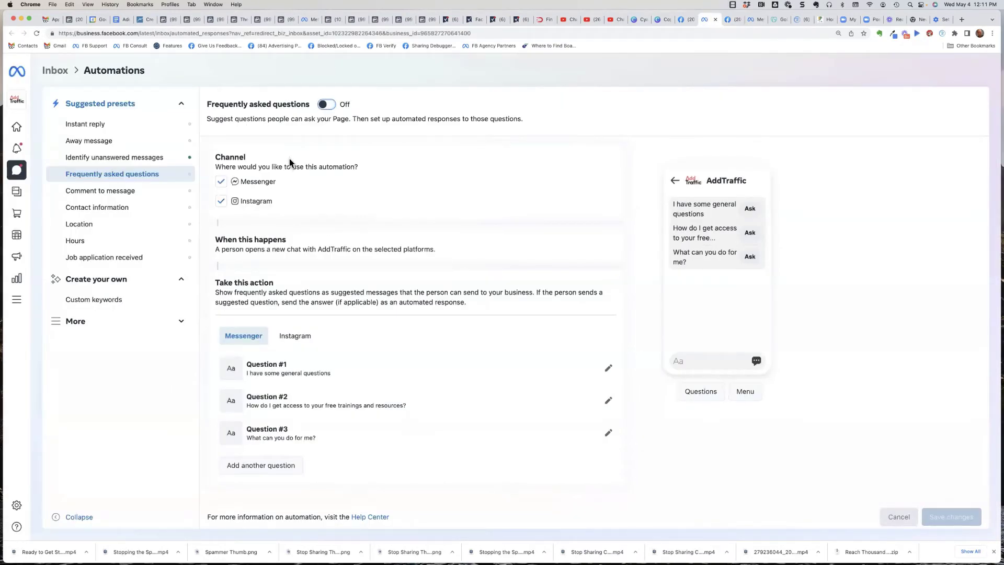